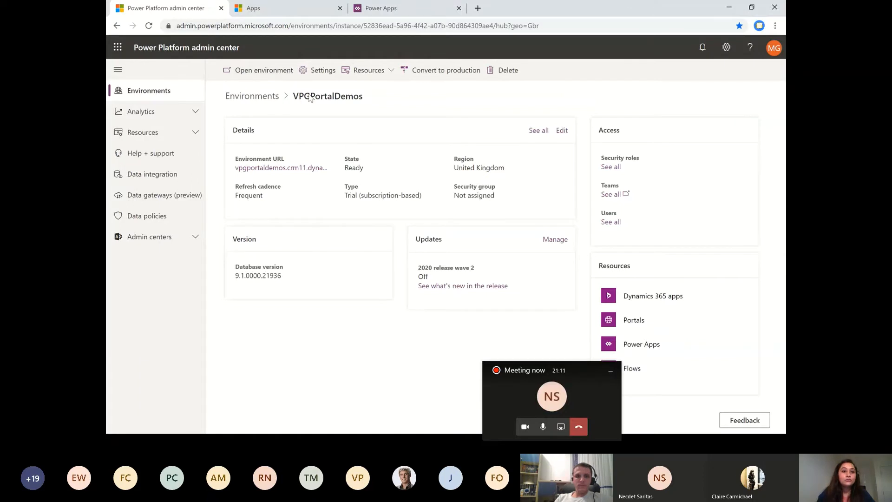
Load the Power Apps maker portal from its base address make.powerapps.com and switch to the VPGPortalDemos environment.
left_click(384, 8)
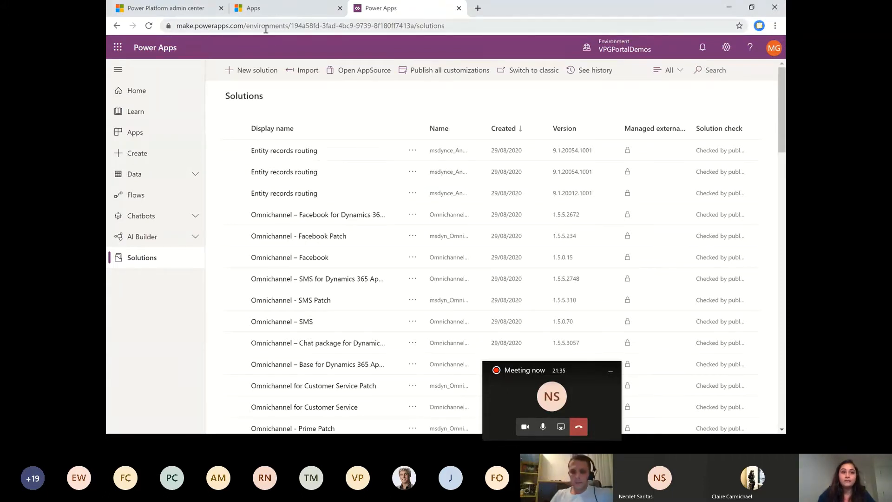
left_click_drag(246, 26, 590, 28)
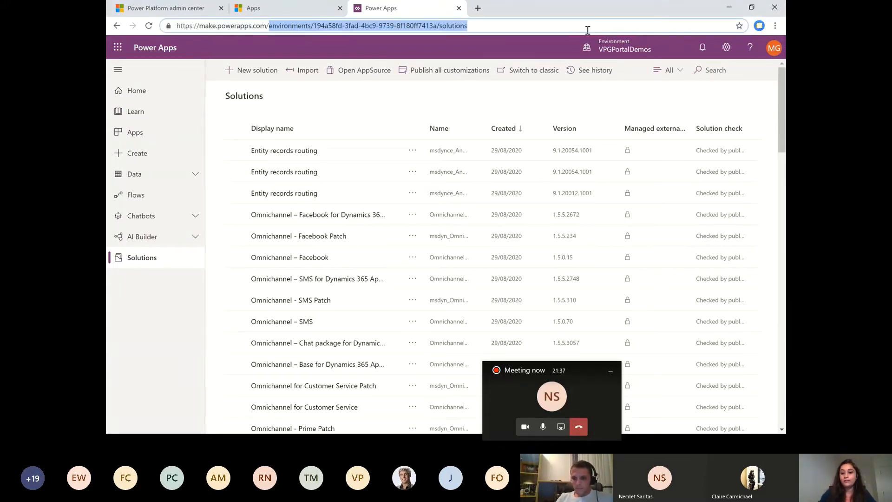
key("BackSpace")
key("Return")
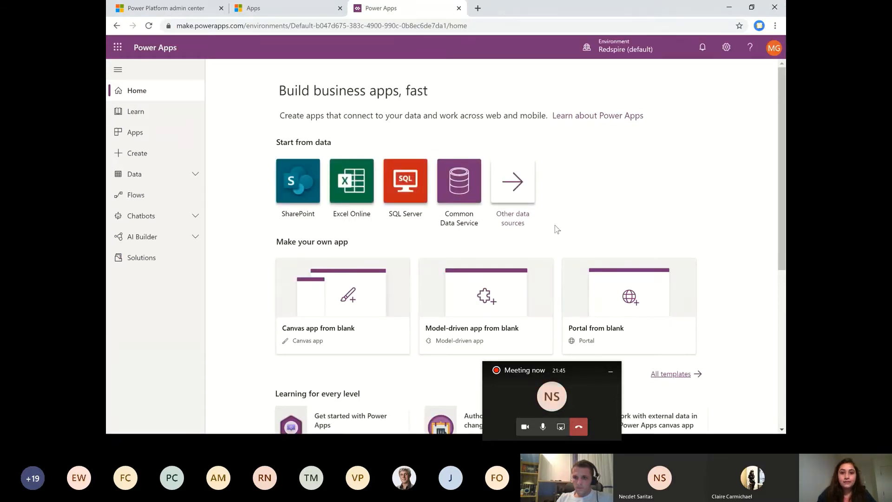
left_click(633, 50)
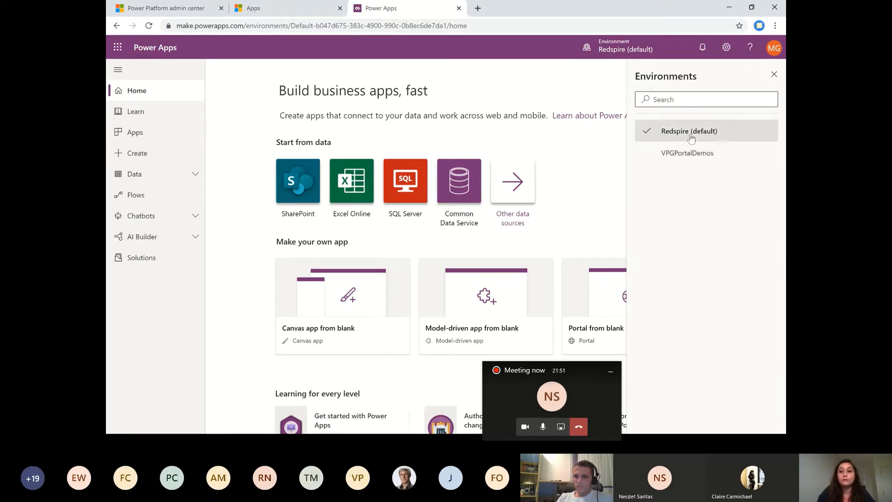
left_click(682, 152)
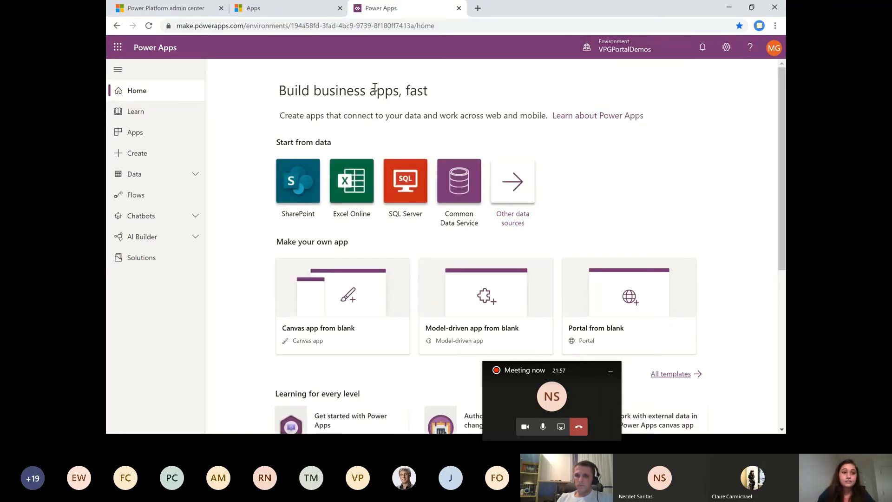
Search the app creation templates for "portal" and review the available portal templates.
left_click(138, 153)
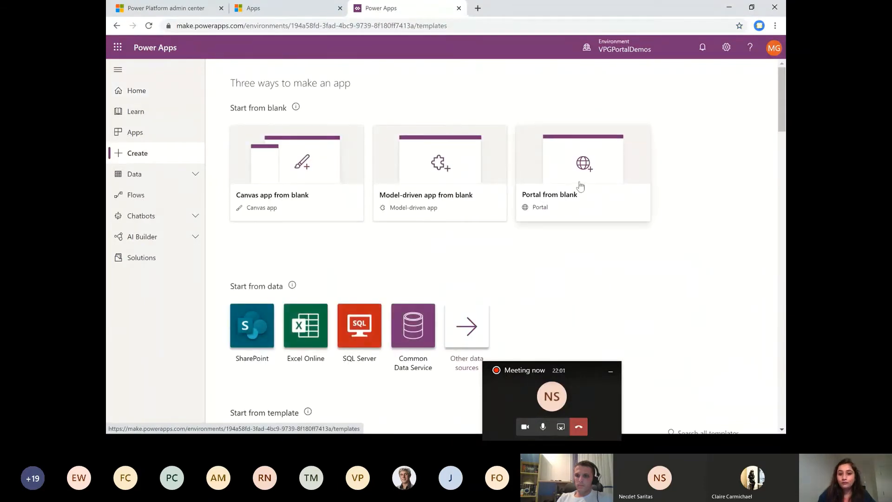
scroll(543, 279, "down", 6)
left_click(685, 134)
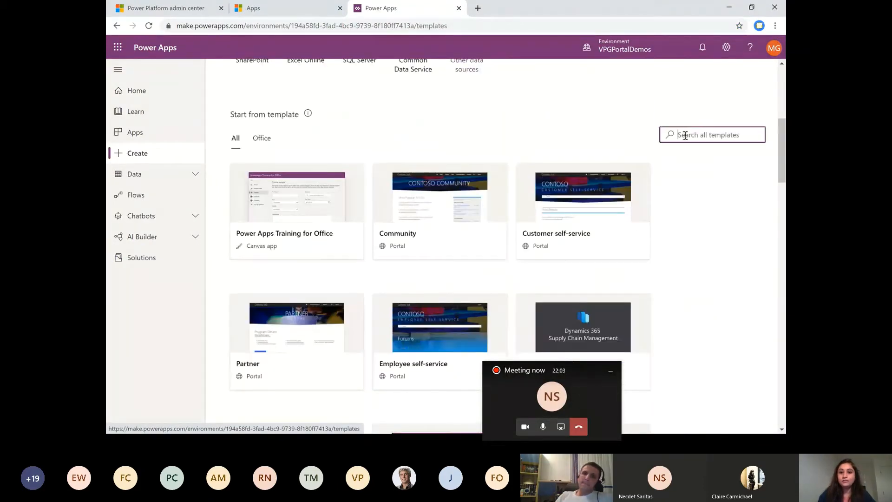
type("portal")
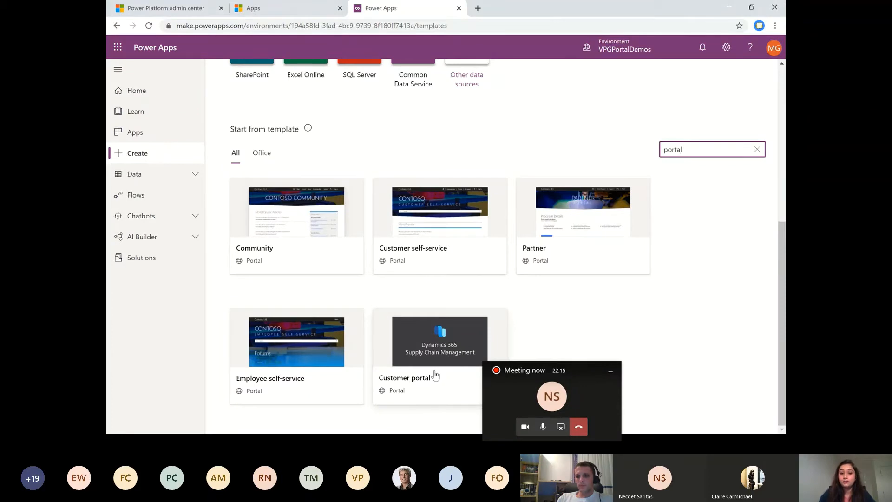
left_click_drag(531, 368, 661, 345)
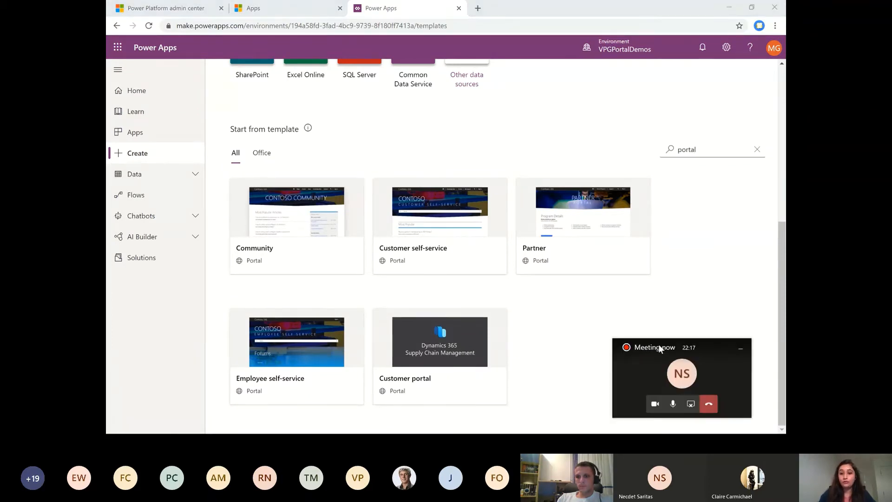
scroll(667, 318, "up", 6)
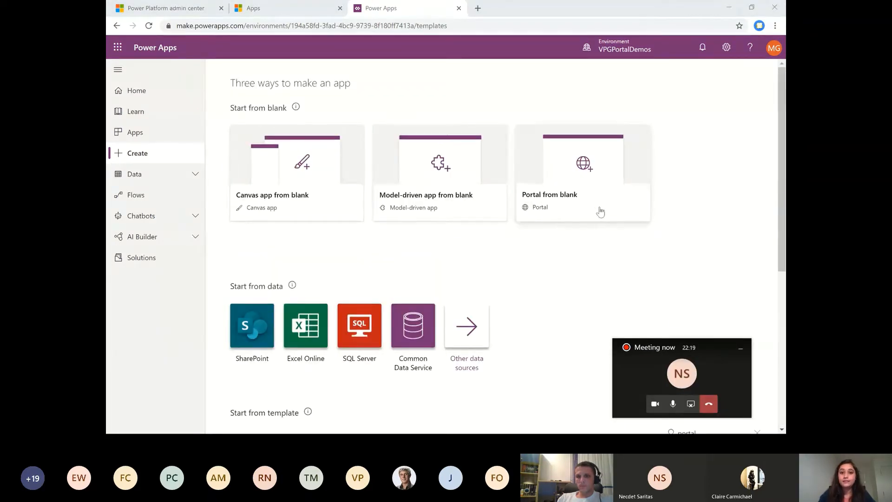
Start a portal from blank named DemoVPG12345 and use DemoVPG12345 as its address as well.
left_click(581, 176)
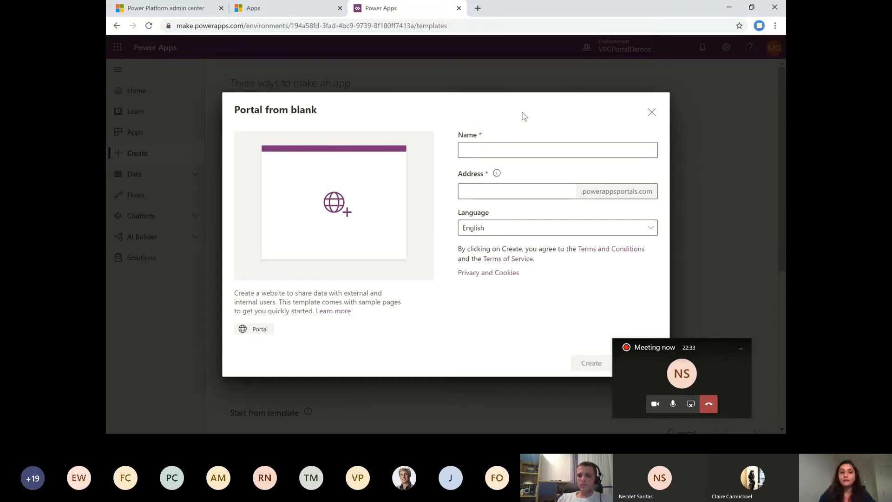
left_click(521, 145)
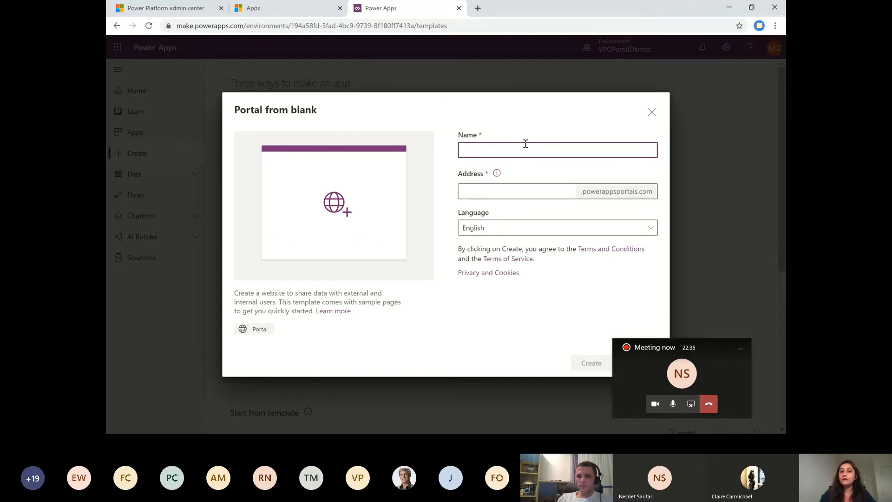
type("Demo")
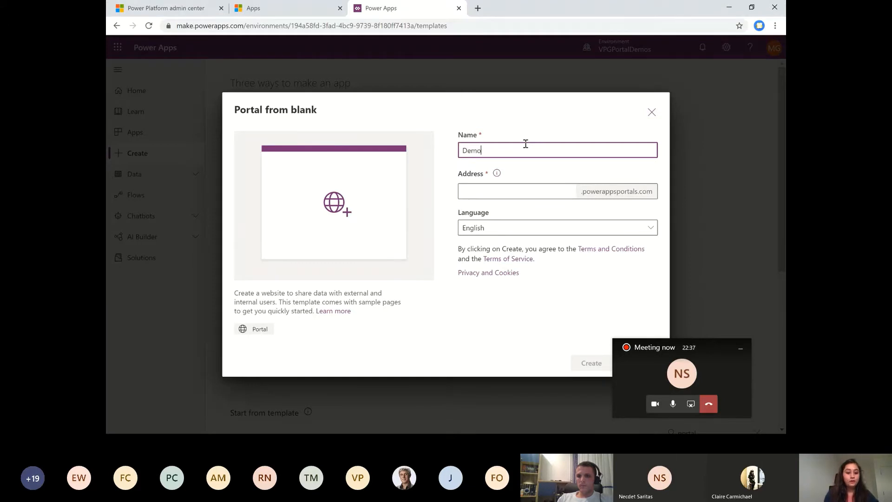
type("VPG12345")
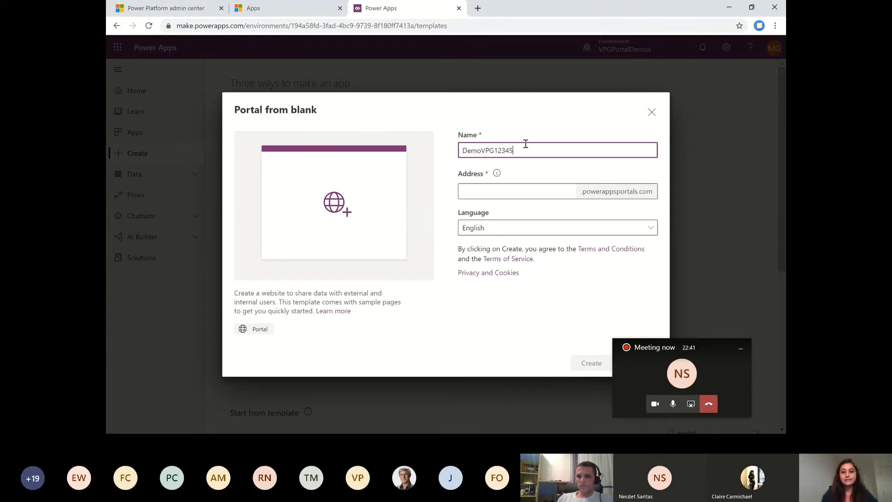
left_click(516, 188)
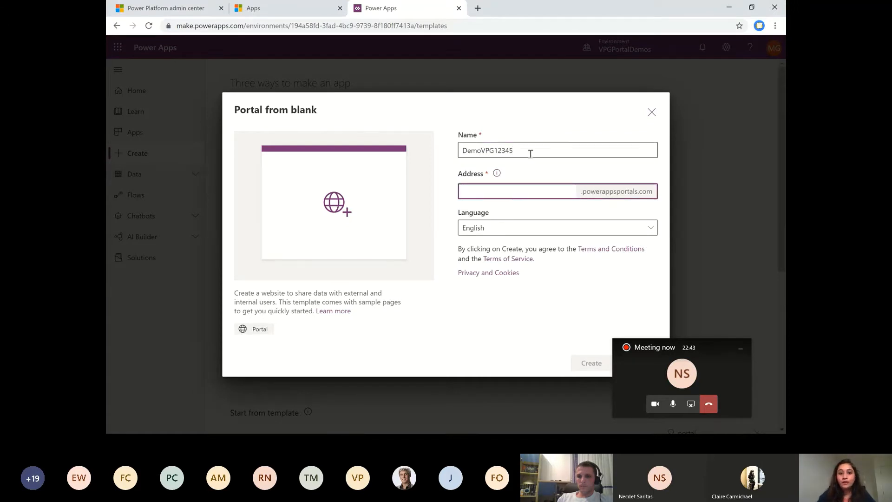
double_click(530, 153)
key("ctrl+c")
left_click(488, 192)
key("ctrl+v")
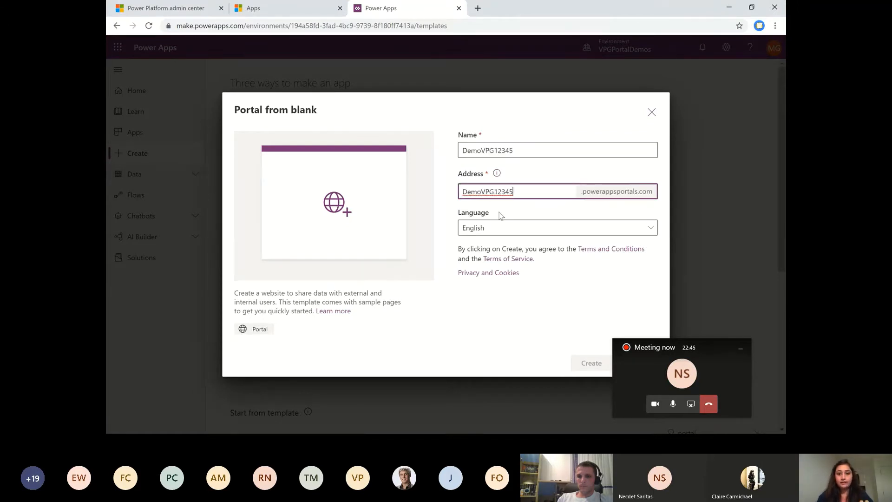
Check the portal's available languages, keep English, and create the portal.
left_click(543, 281)
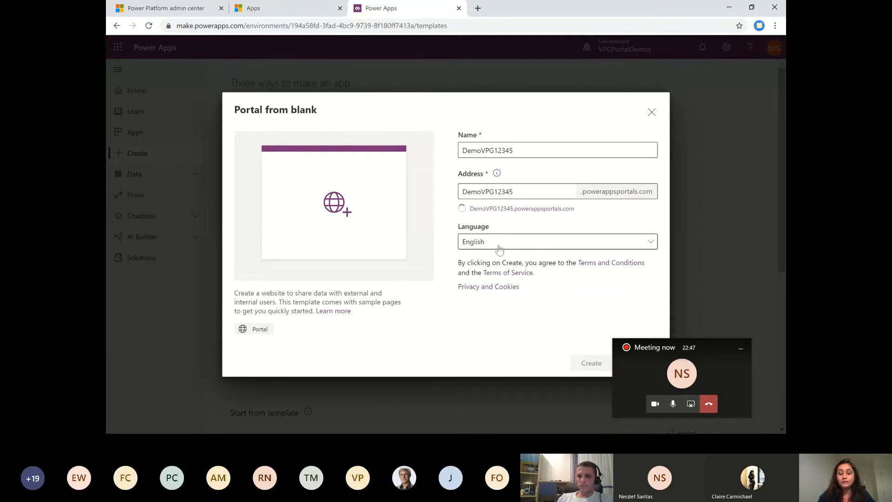
left_click(508, 246)
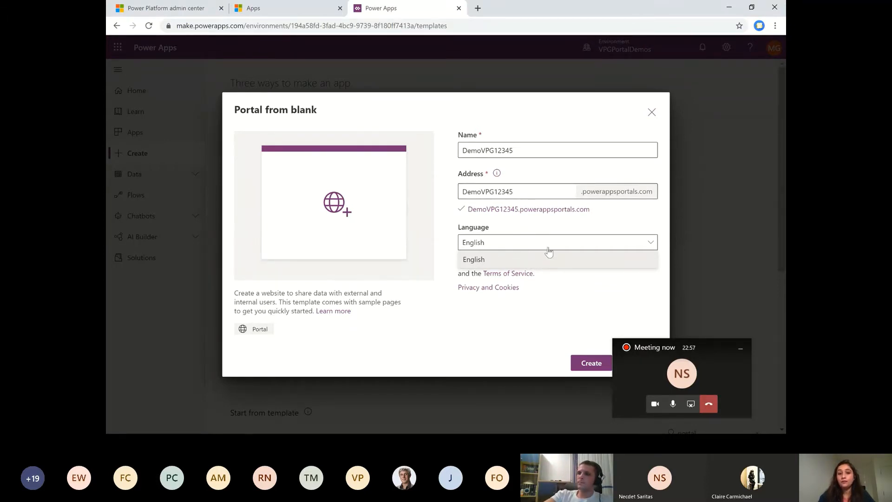
left_click(565, 301)
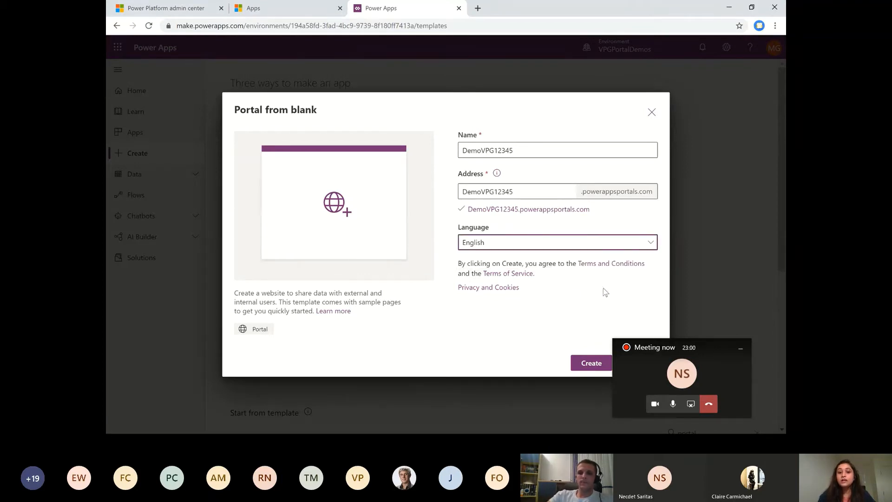
left_click(589, 365)
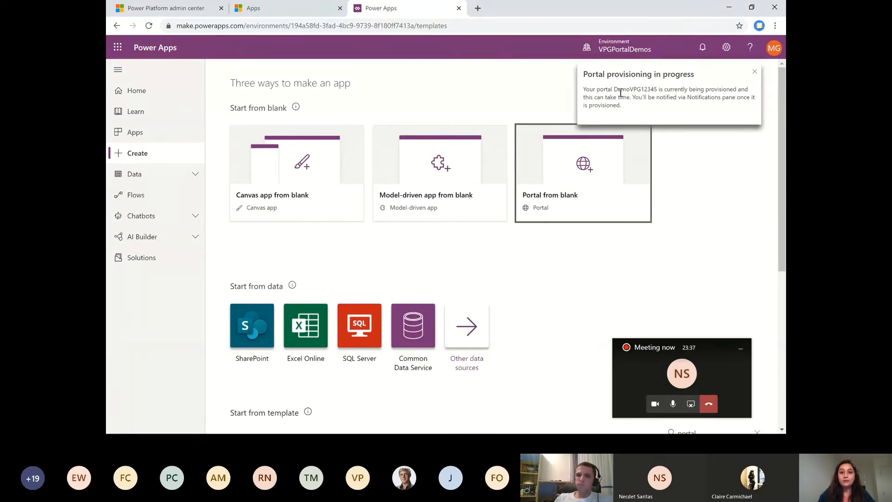
In the Power Platform admin center, open the language settings of the VPGPortalDemos environment.
left_click(176, 8)
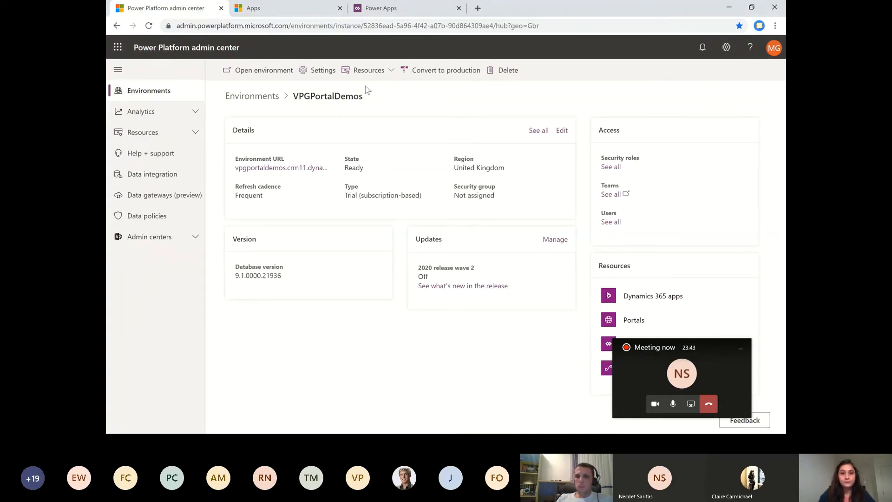
left_click(323, 75)
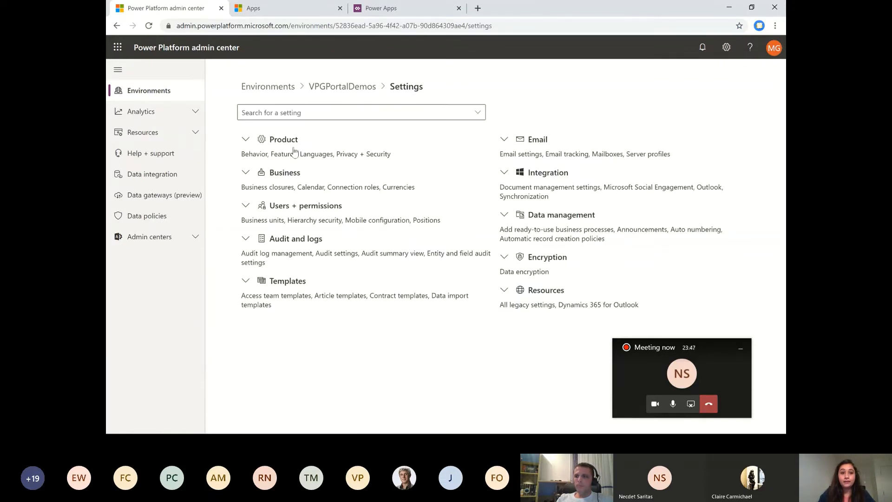
left_click(294, 152)
left_click(274, 183)
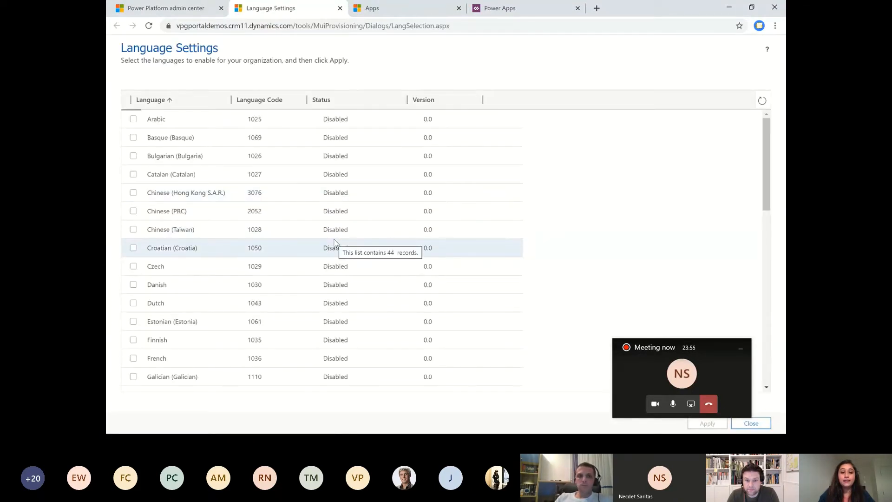
Enable French for the organization and apply the language change.
scroll(316, 225, "down", 3)
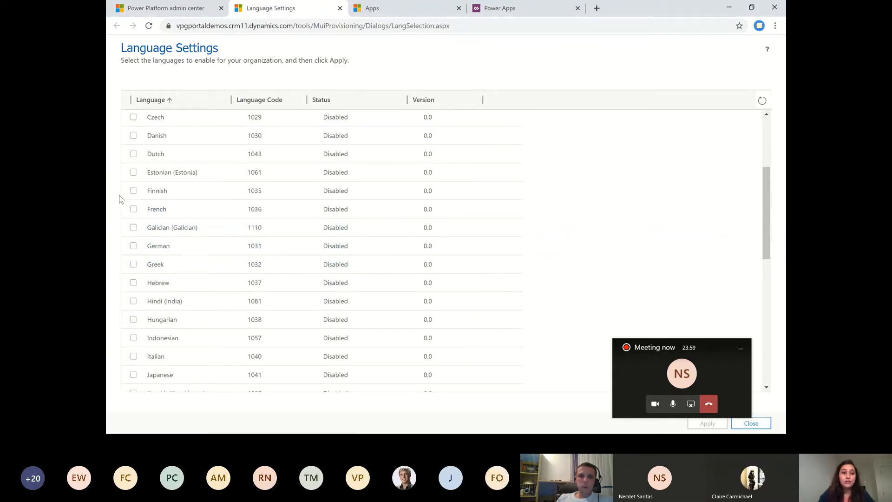
left_click(133, 209)
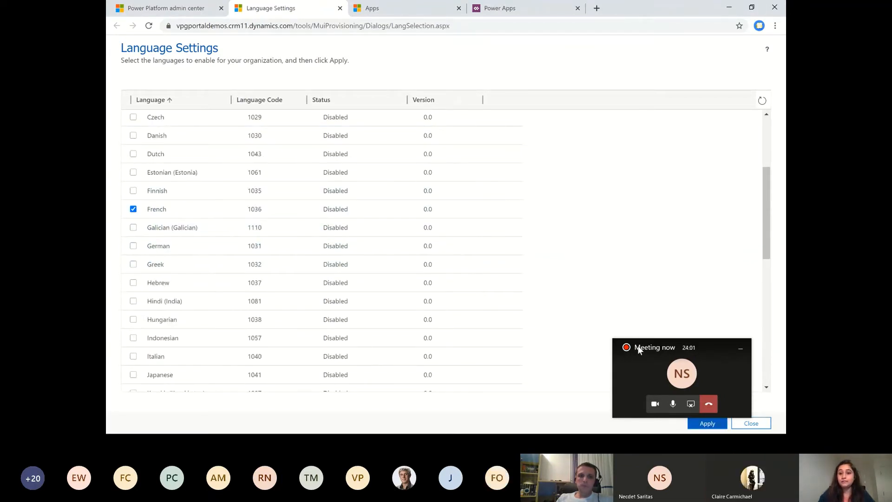
left_click_drag(638, 345, 622, 212)
left_click(690, 421)
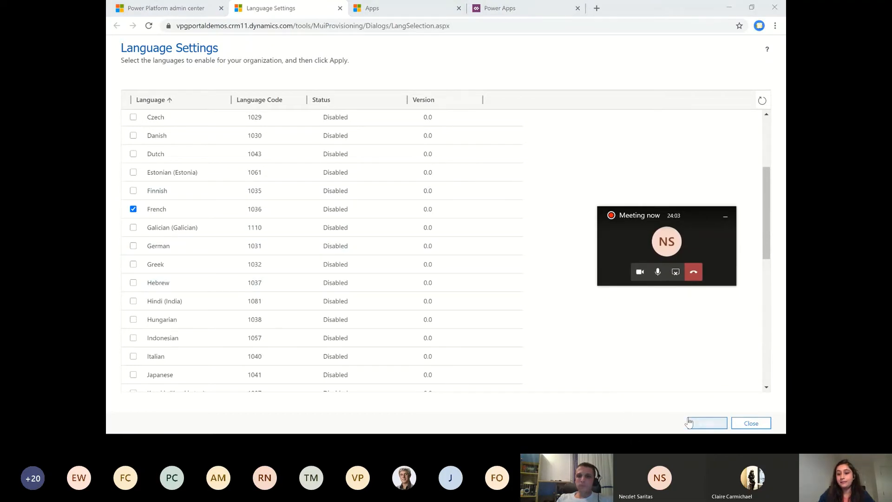
left_click(500, 285)
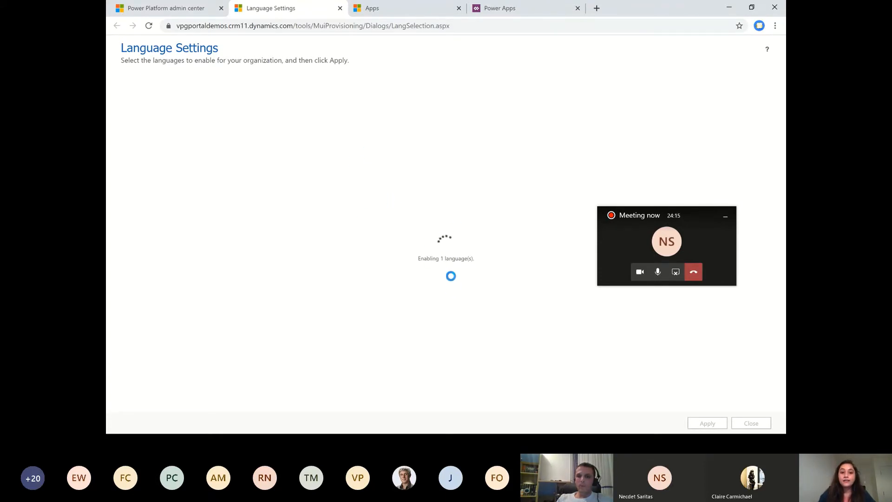
Switch to the other Chrome window, show the PortalSeriesVPG environment's solutions, and widen the Display name column.
key("alt+Tab")
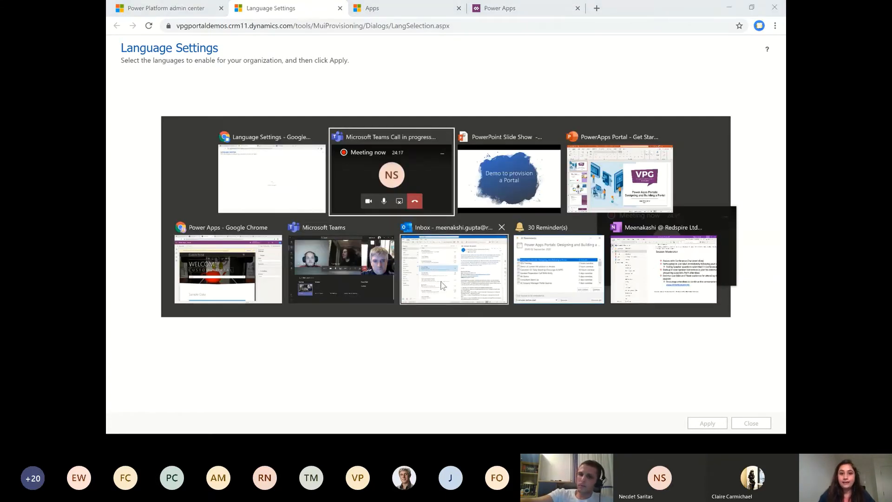
key("alt+Tab")
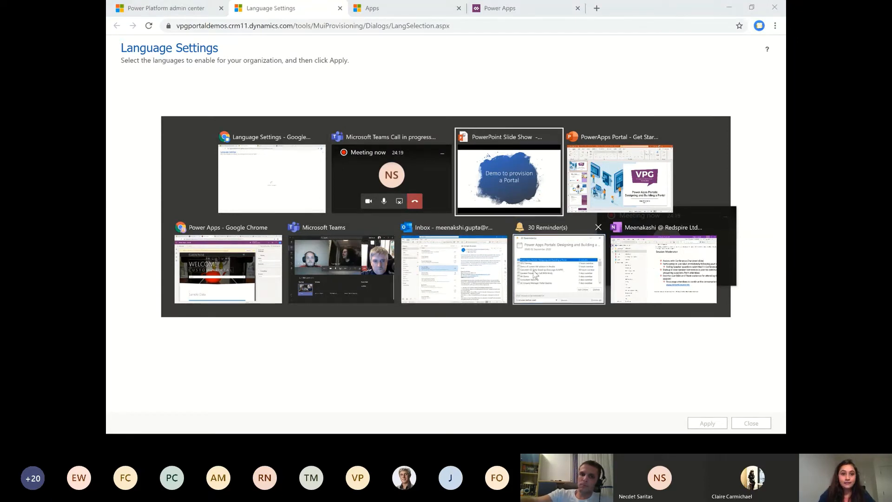
left_click(239, 271)
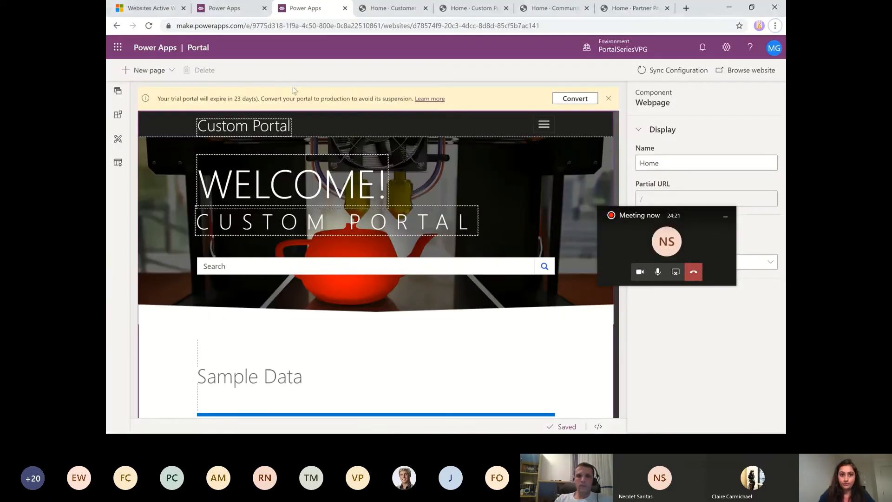
left_click(221, 9)
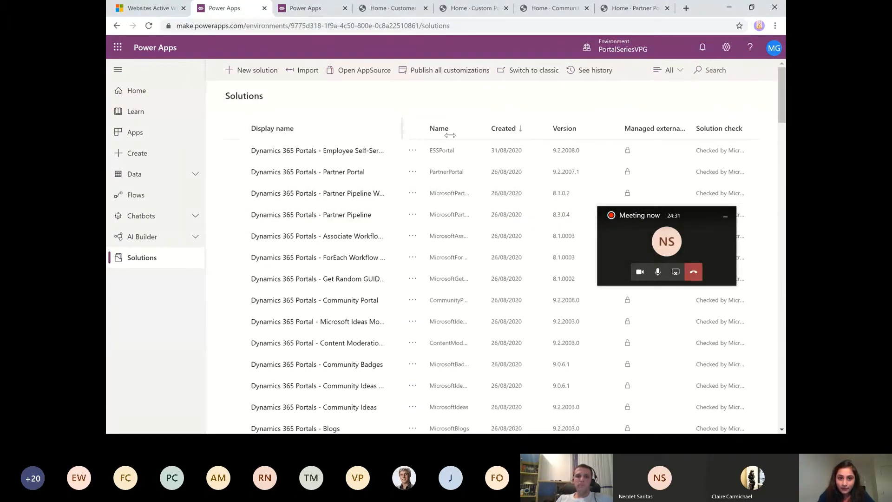
left_click_drag(450, 134, 456, 134)
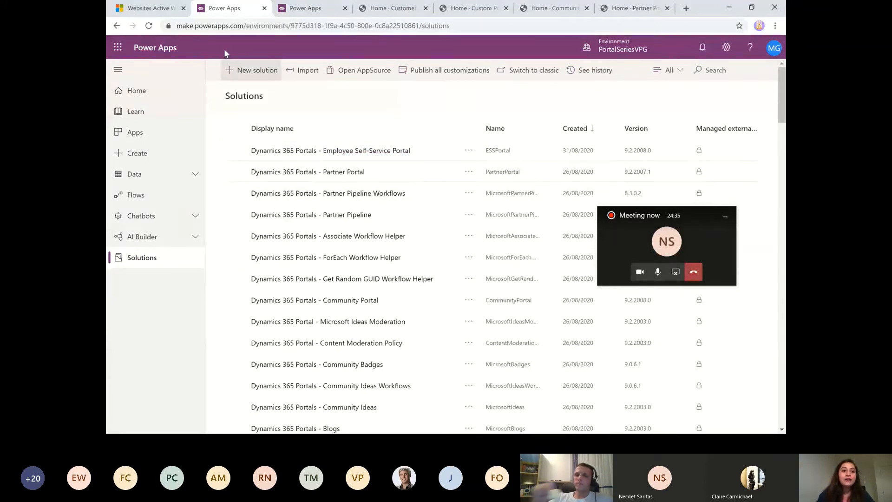
Show the apps in the PortalSeriesVPG environment and open the list of available environments.
left_click(139, 132)
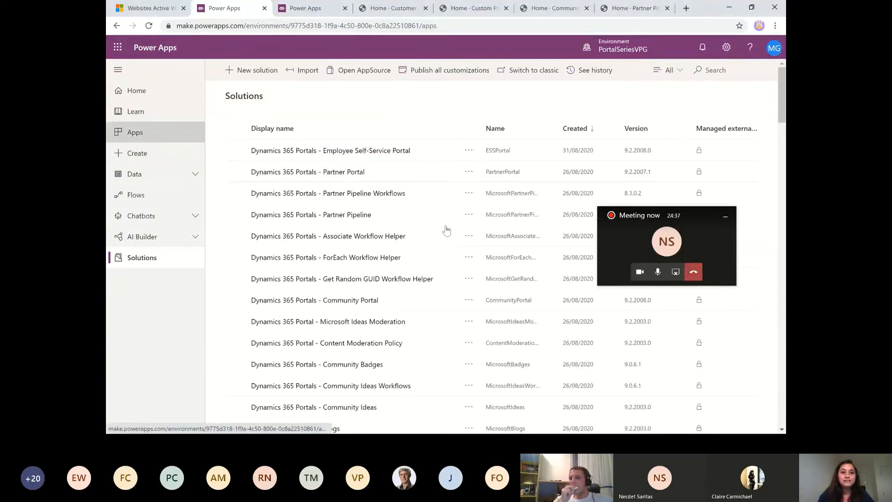
left_click_drag(641, 219, 638, 320)
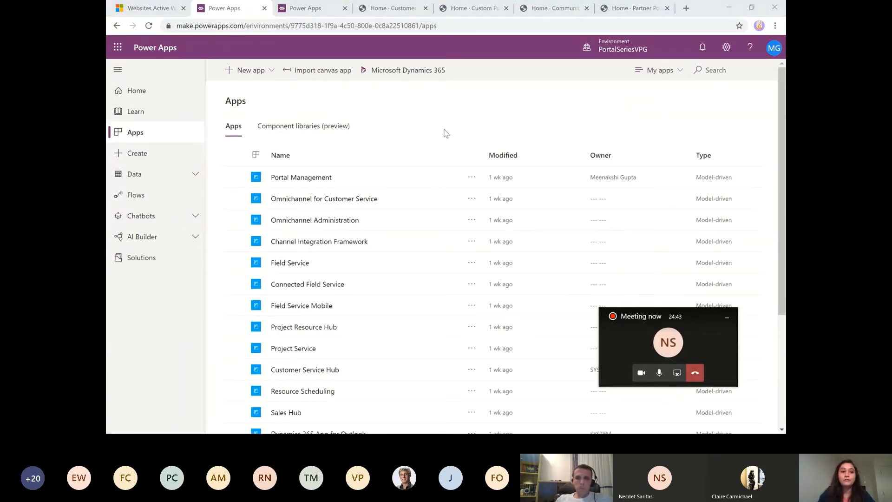
left_click(628, 52)
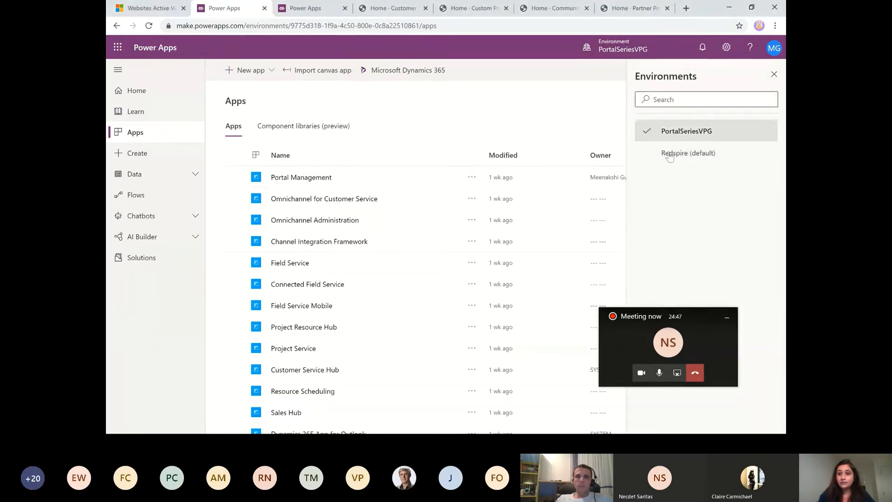
Close the environment list and sort the PortalSeriesVPG apps by Type in descending order so the portals come first.
left_click(774, 78)
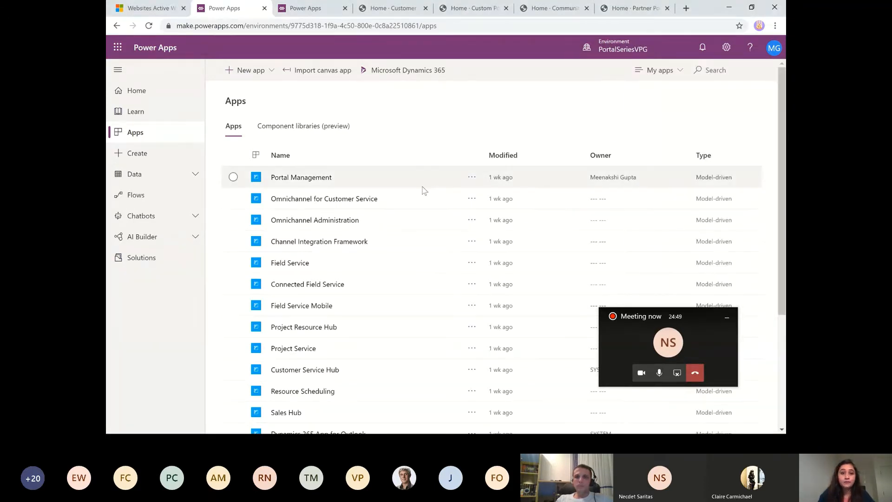
left_click(723, 155)
left_click(715, 156)
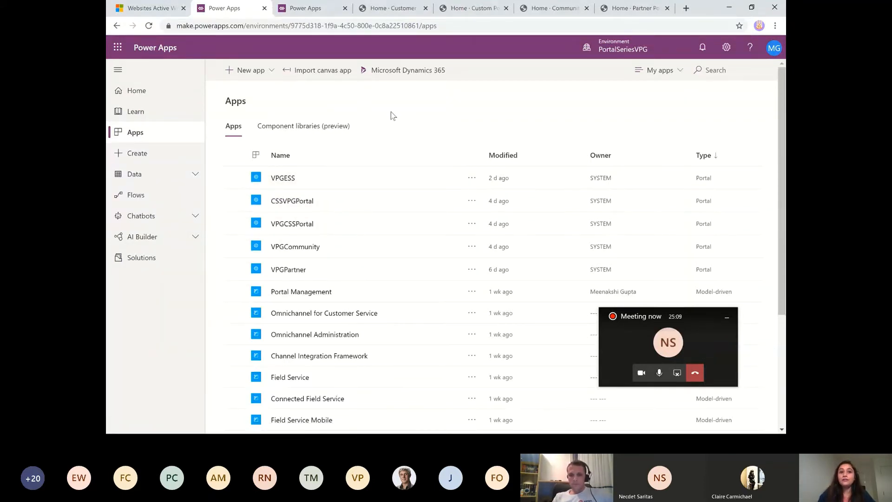
Review the home pages of the Contoso Customer Self-Service portal and the Custom Portal from header to footer.
left_click(392, 9)
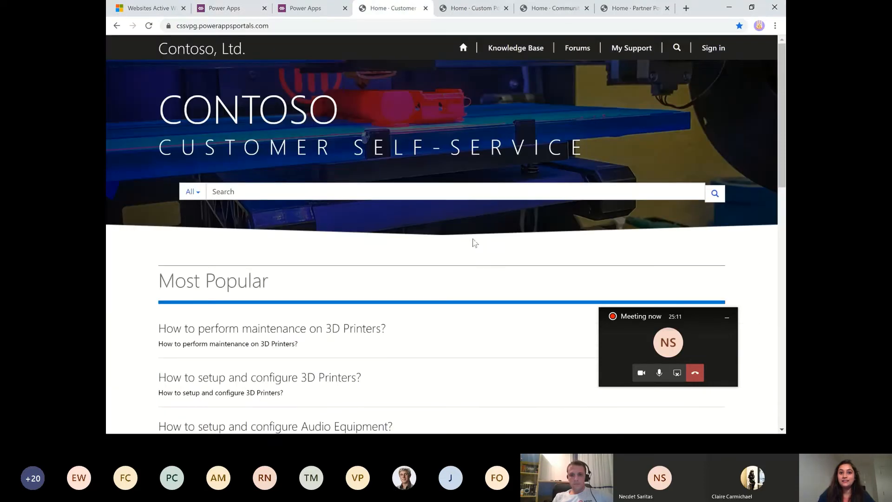
scroll(372, 311, "down", 5)
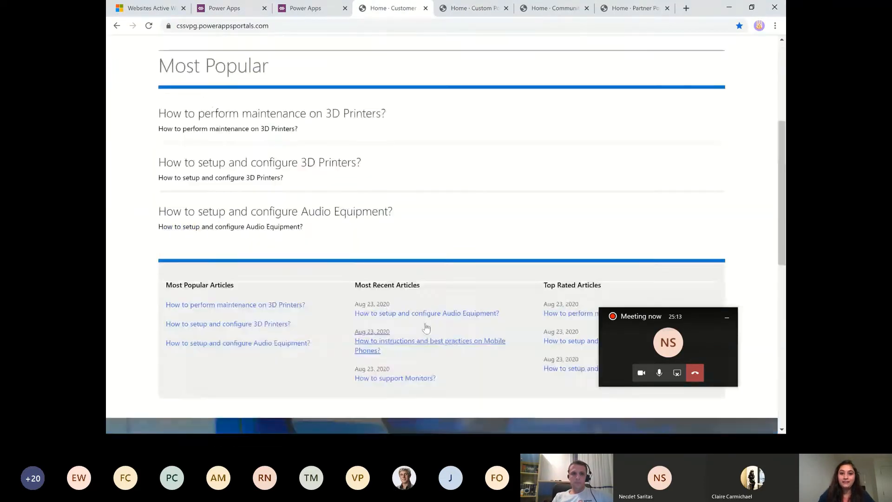
scroll(441, 316, "up", 5)
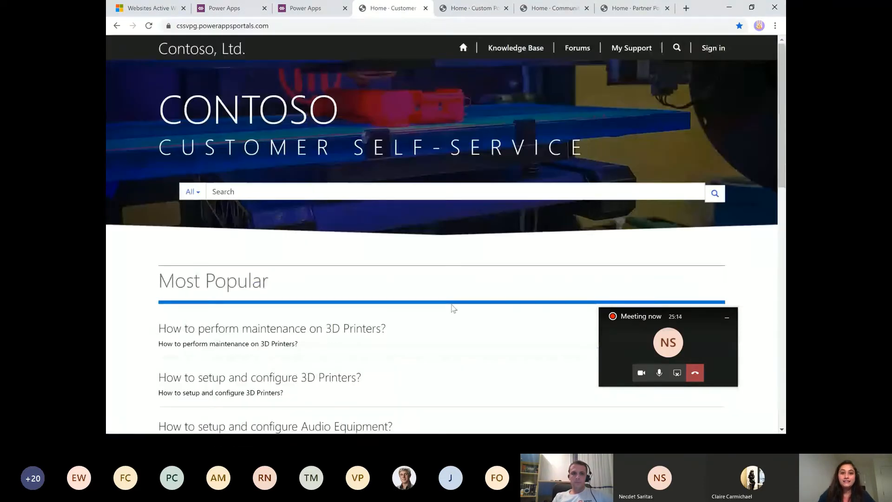
left_click(467, 13)
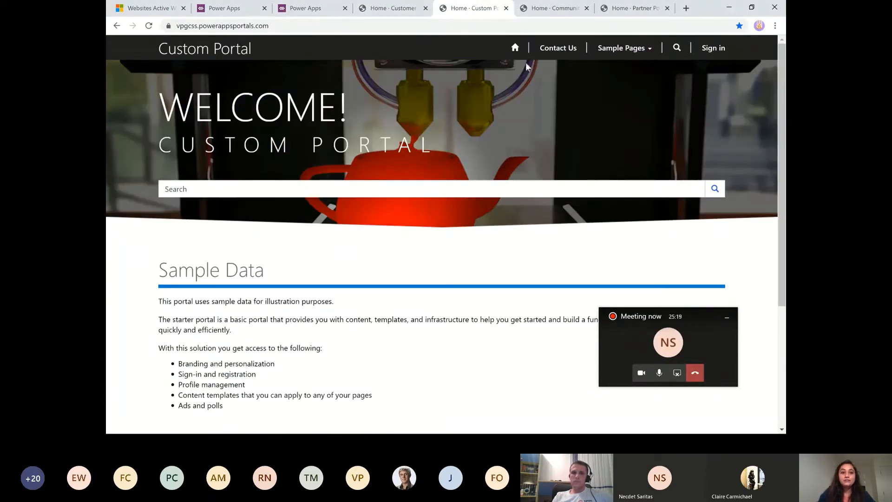
scroll(430, 261, "down", 4)
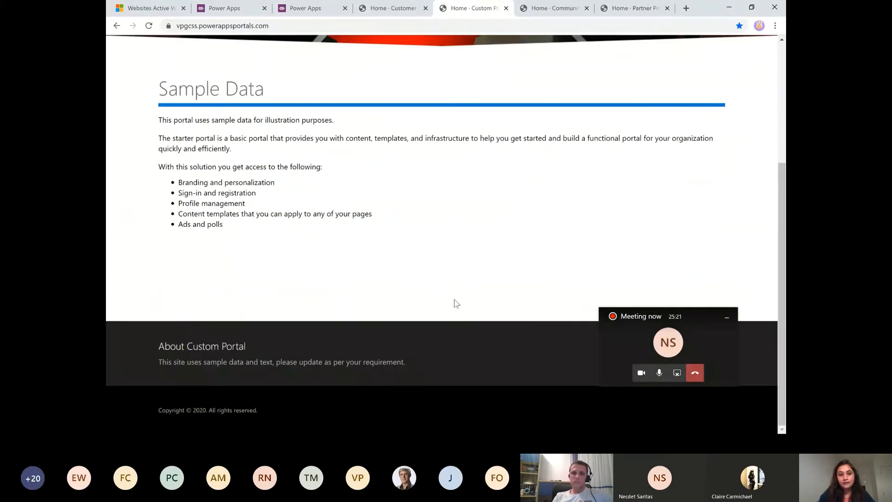
scroll(465, 311, "up", 4)
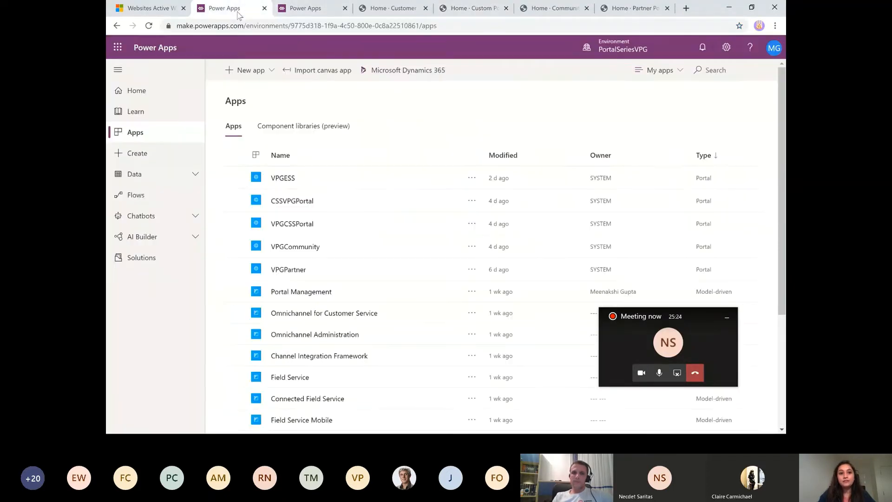
Search the PortalSeriesVPG environment's solutions for "portal", widen the Display name column, and review the list to its end.
left_click(227, 8)
left_click(317, 10)
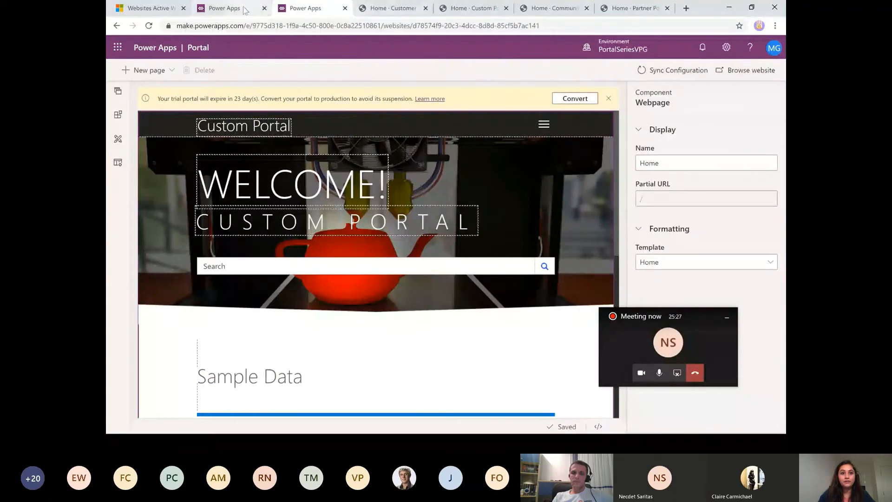
left_click(224, 8)
left_click(158, 258)
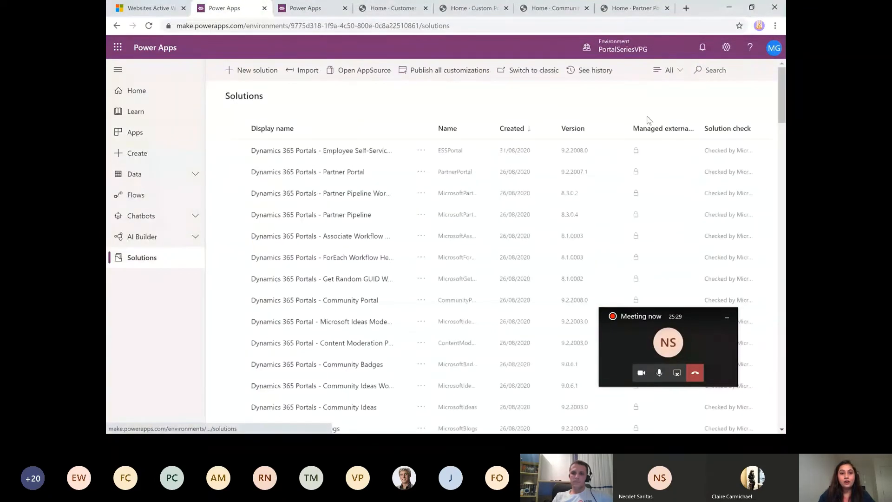
left_click(715, 71)
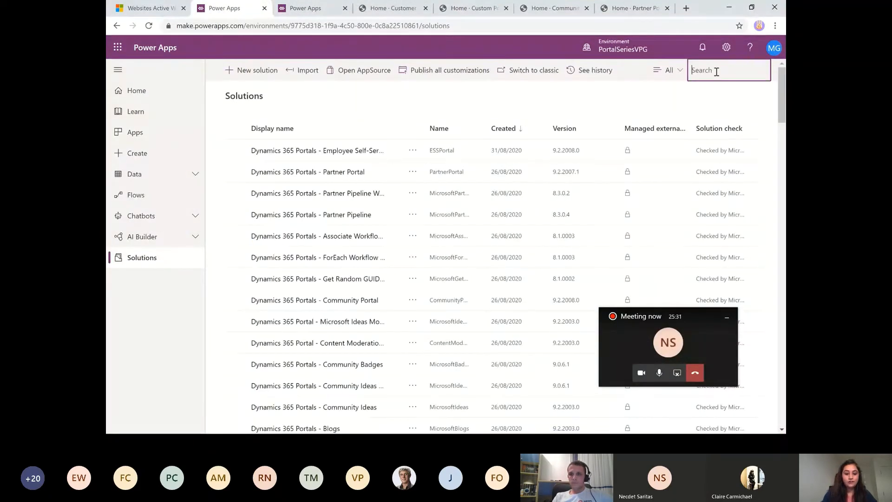
type("portal")
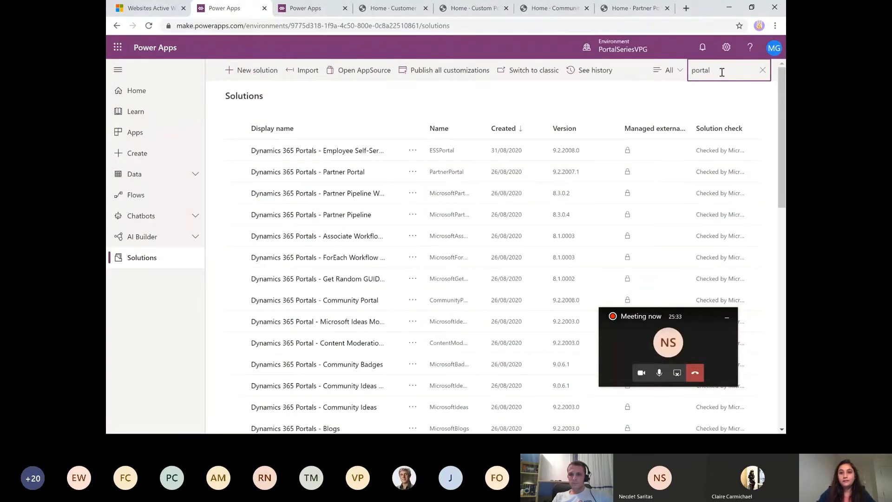
left_click_drag(404, 130, 503, 131)
scroll(437, 348, "down", 3)
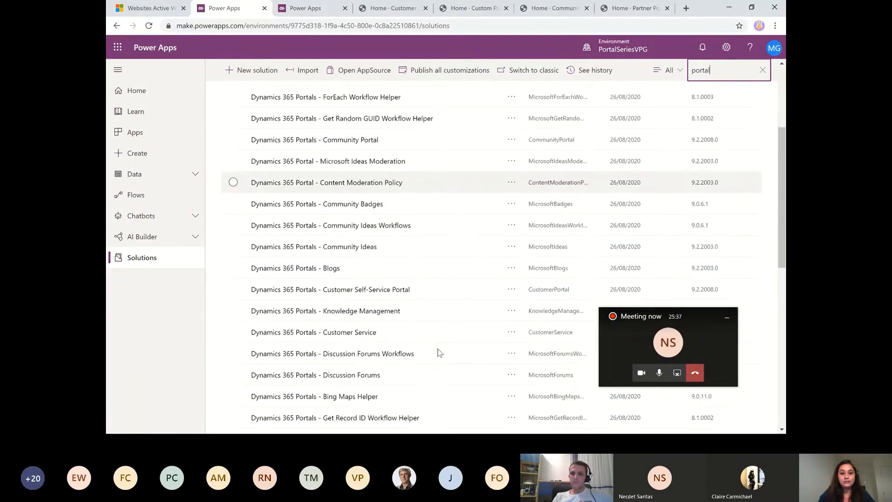
scroll(438, 348, "down", 9)
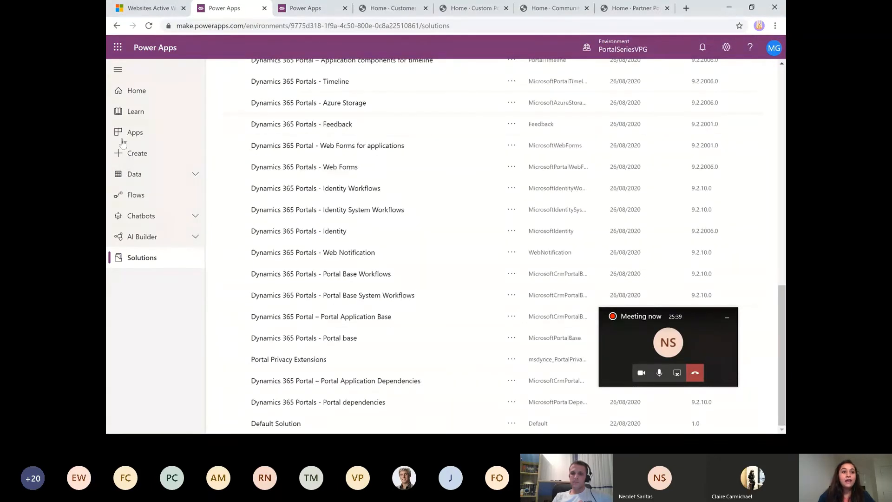
Open the Portal Management app from the environment's apps and look through its Website, Content and Security navigation areas.
left_click(124, 134)
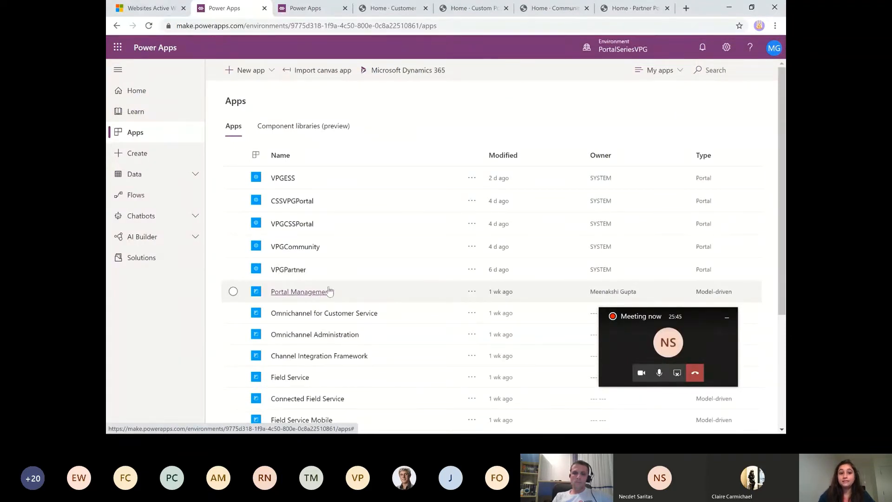
left_click(329, 291)
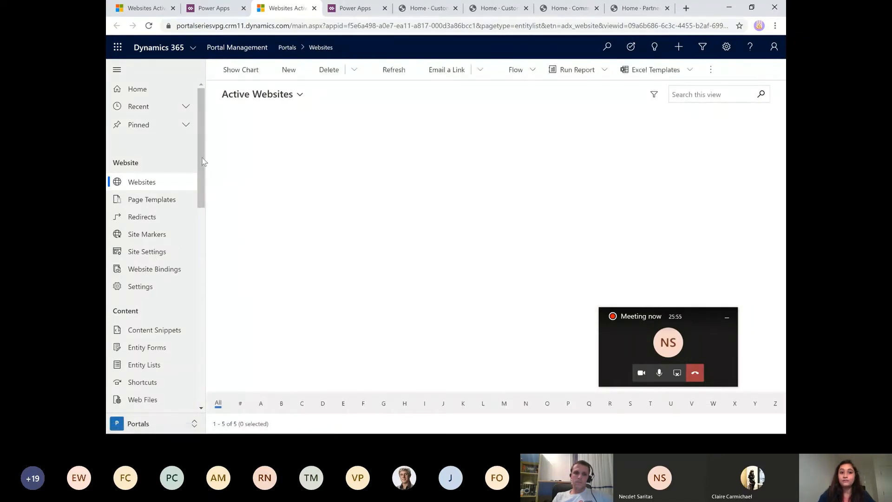
scroll(202, 158, "down", 9)
scroll(202, 161, "up", 6)
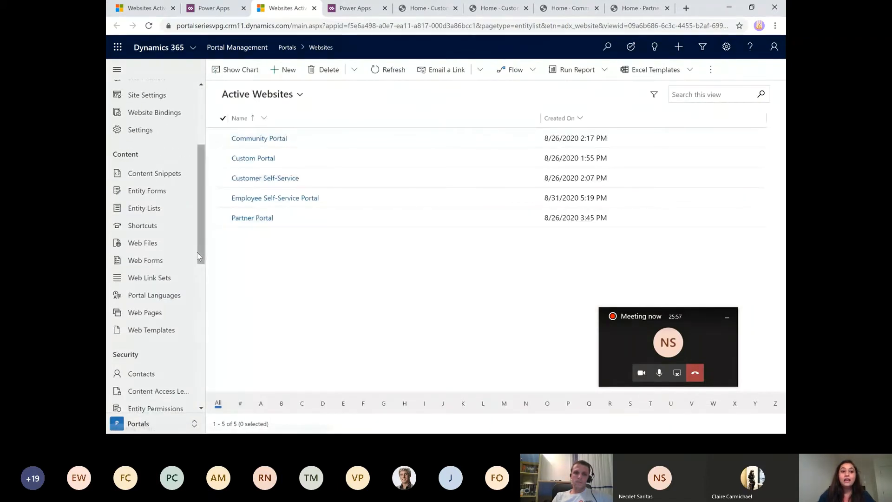
left_click_drag(199, 256, 198, 200)
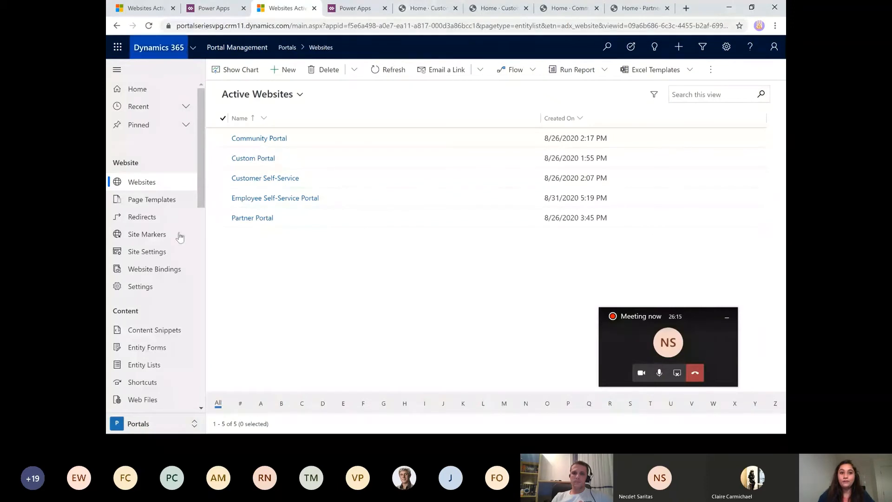
Show the Customer Self-Service, Custom, Community and Partner portal home pages in turn, and switch to the slide presentation.
left_click(426, 8)
left_click(497, 8)
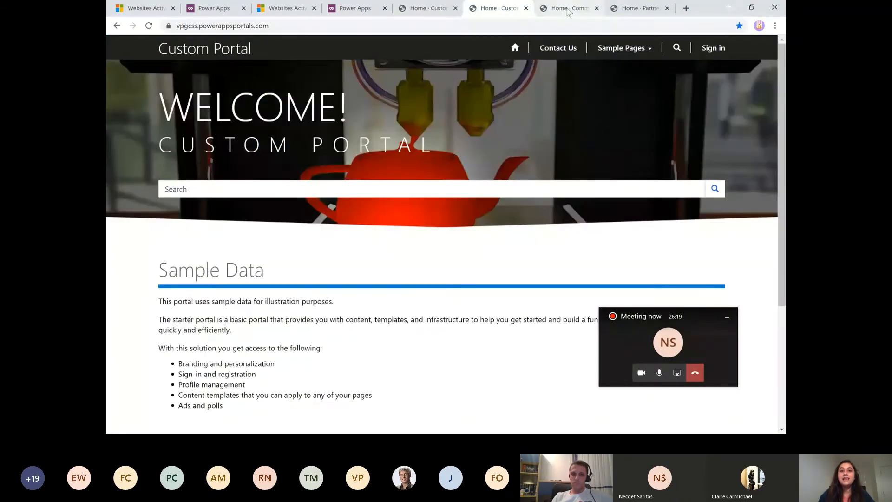
left_click(568, 9)
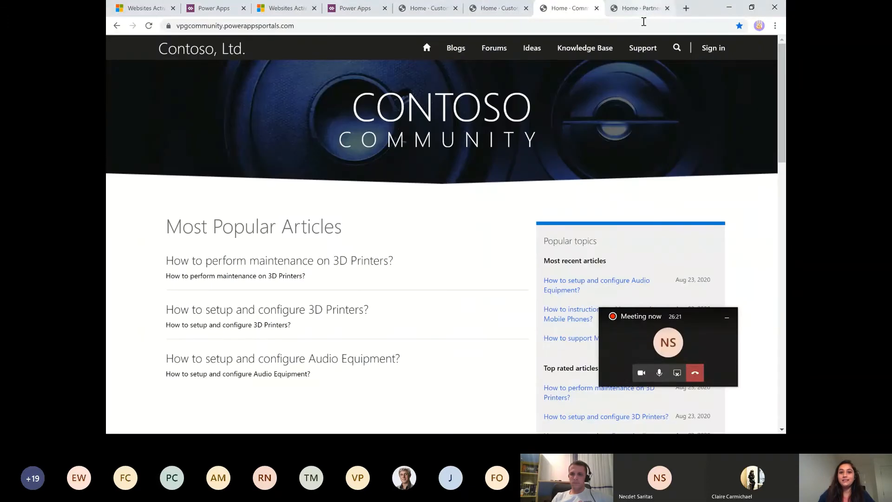
left_click(641, 8)
scroll(493, 281, "down", 4)
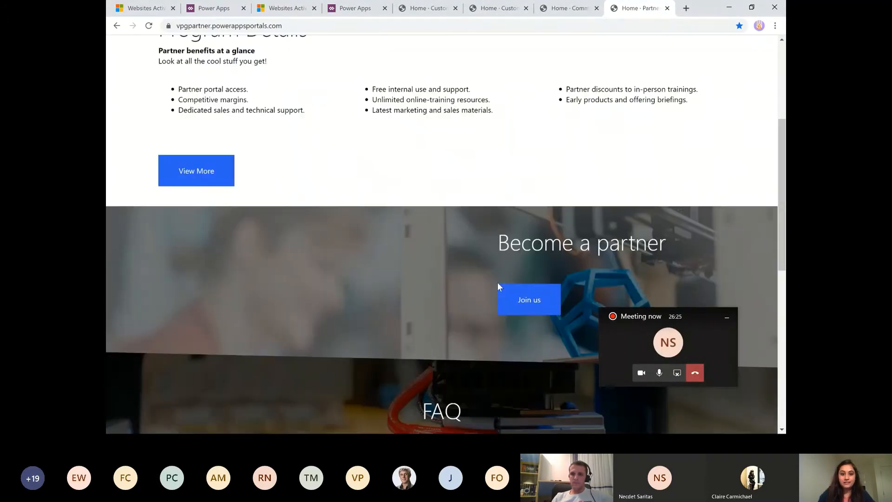
scroll(499, 281, "up", 5)
key("alt+Tab")
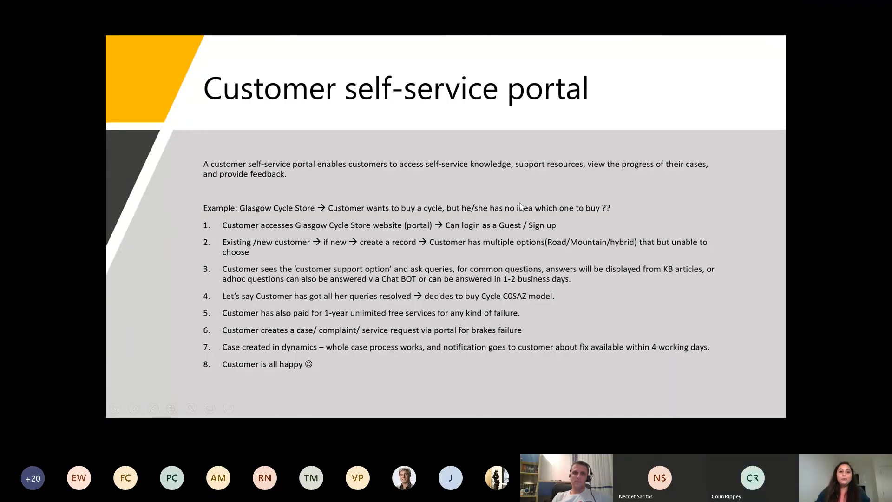
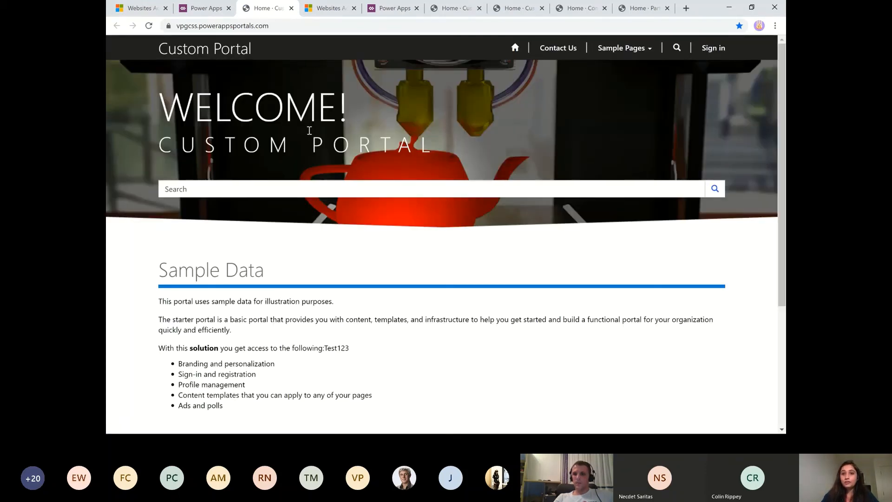
Highlight the Test123 text in the Sample Data section of the live Custom Portal home page.
scroll(445, 330, "down", 2)
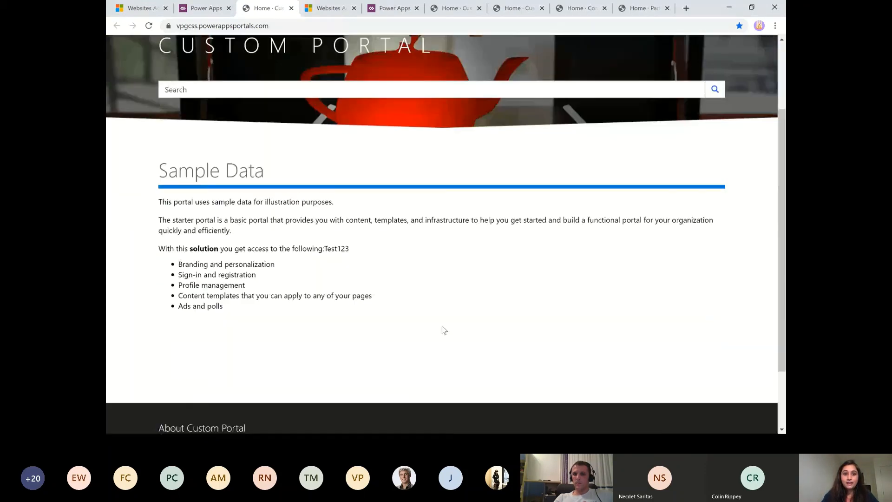
left_click_drag(325, 249, 375, 254)
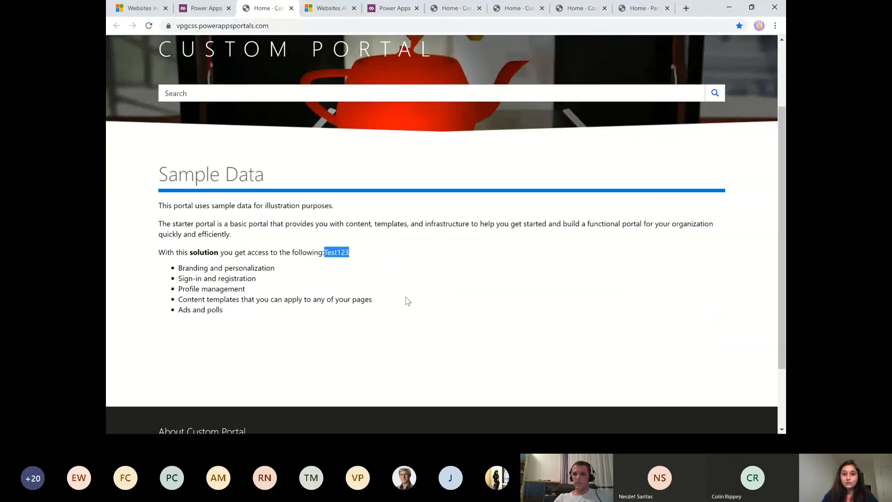
scroll(408, 299, "up", 2)
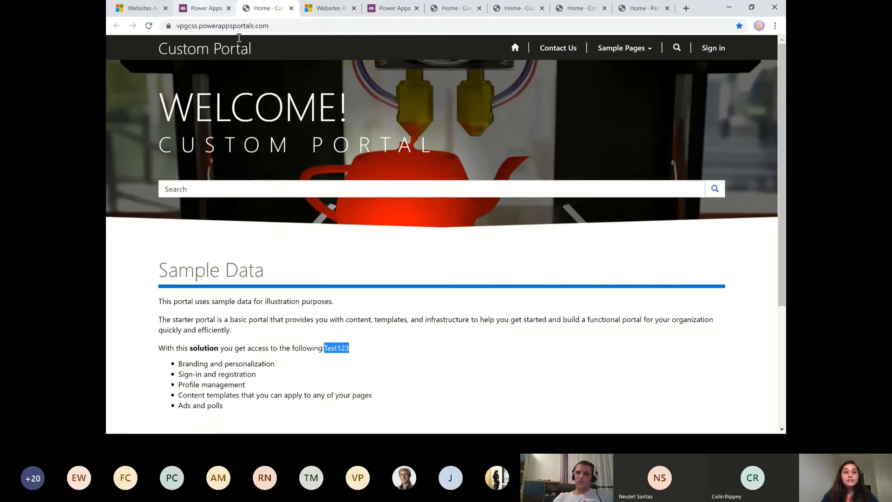
In the portal studio for the Custom Portal, examine the available pages, components and theme CSS files.
left_click(206, 8)
left_click(291, 8)
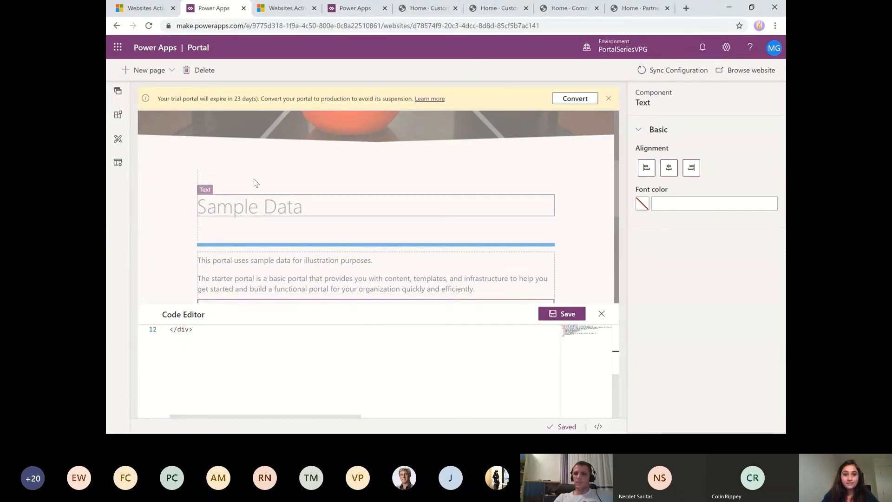
left_click(119, 92)
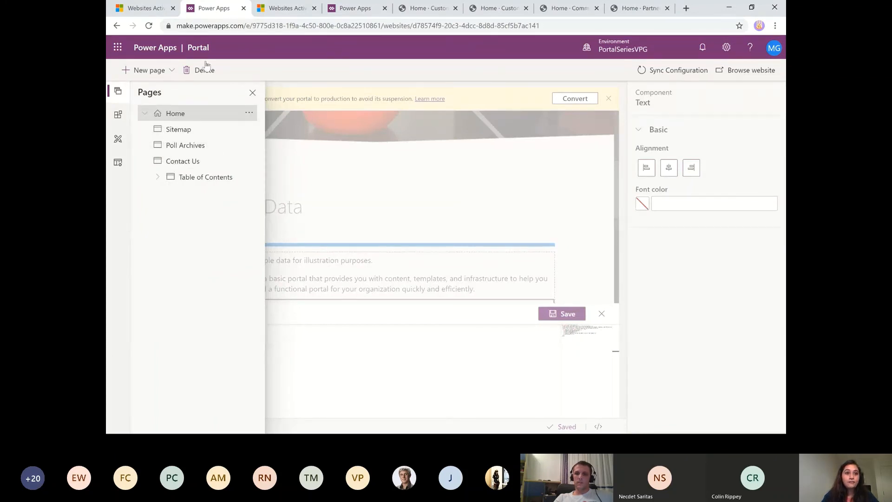
left_click(118, 114)
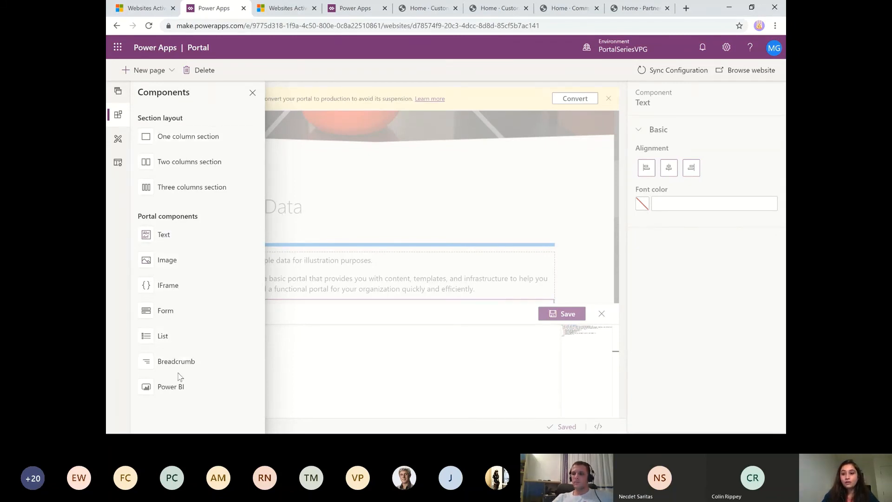
left_click(116, 141)
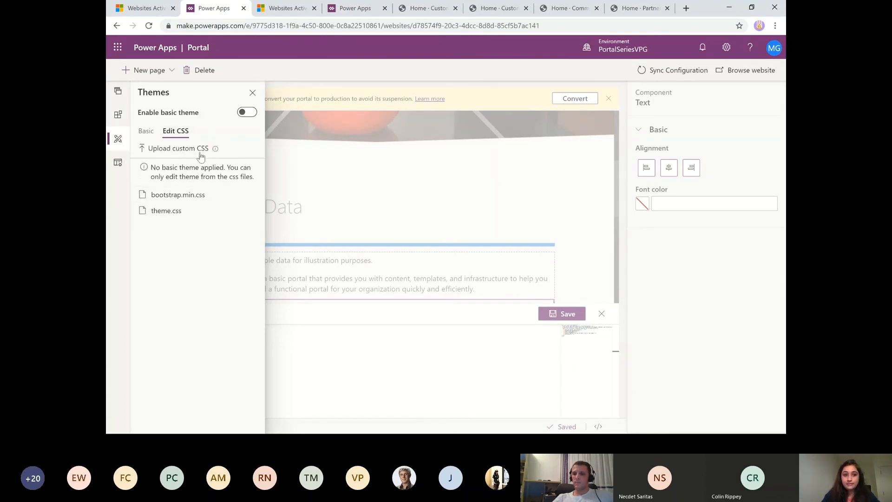
Open the Default studio template's code in the portal studio, and check the active websites in Portal Management before returning to it.
left_click(426, 8)
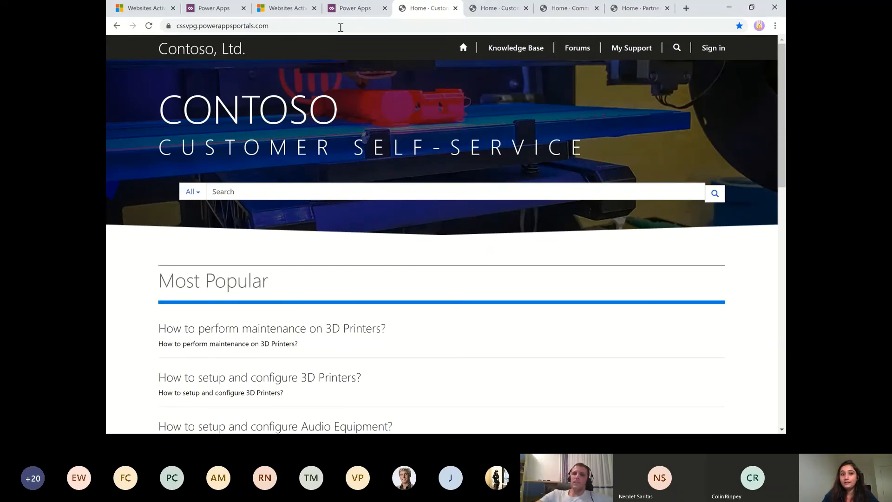
left_click(288, 8)
left_click(346, 7)
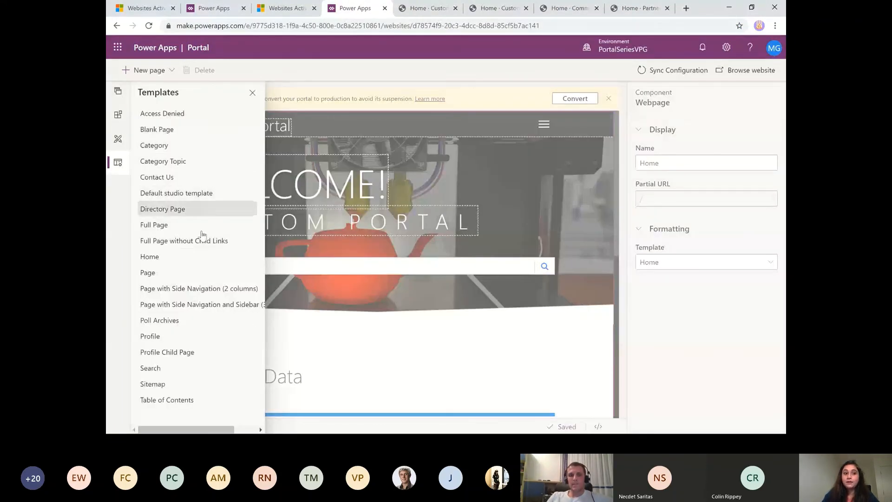
left_click(192, 197)
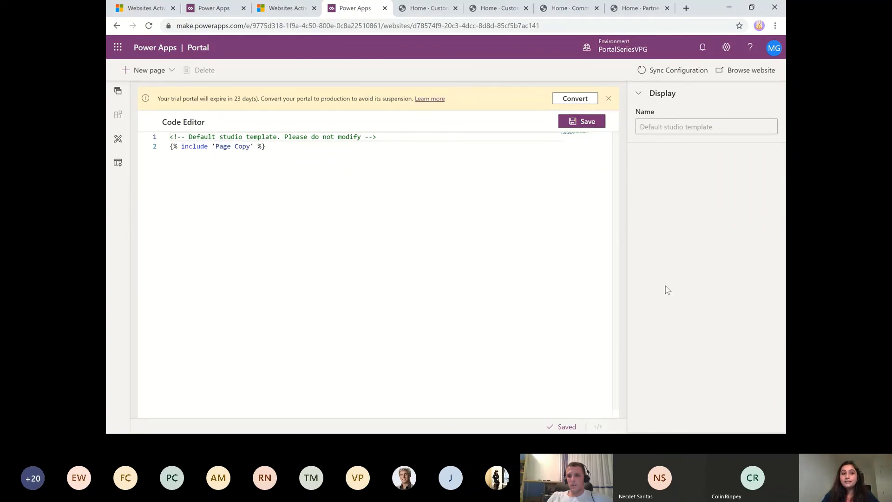
left_click(286, 10)
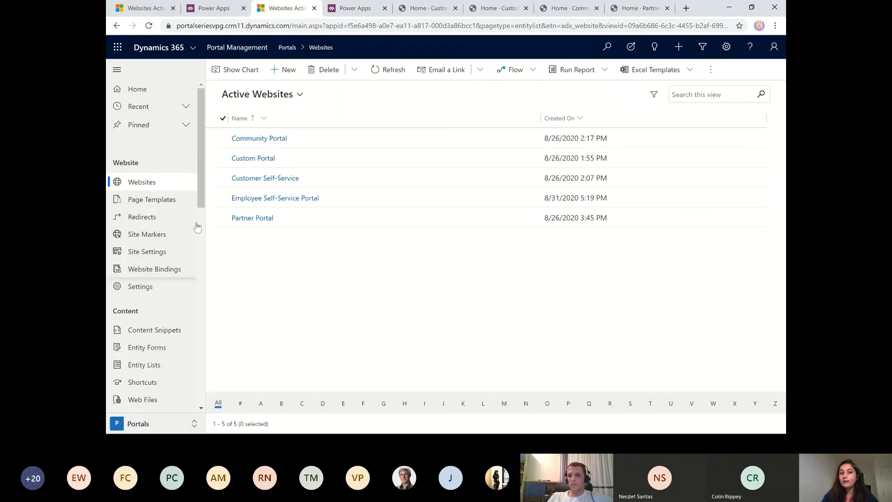
left_click(352, 10)
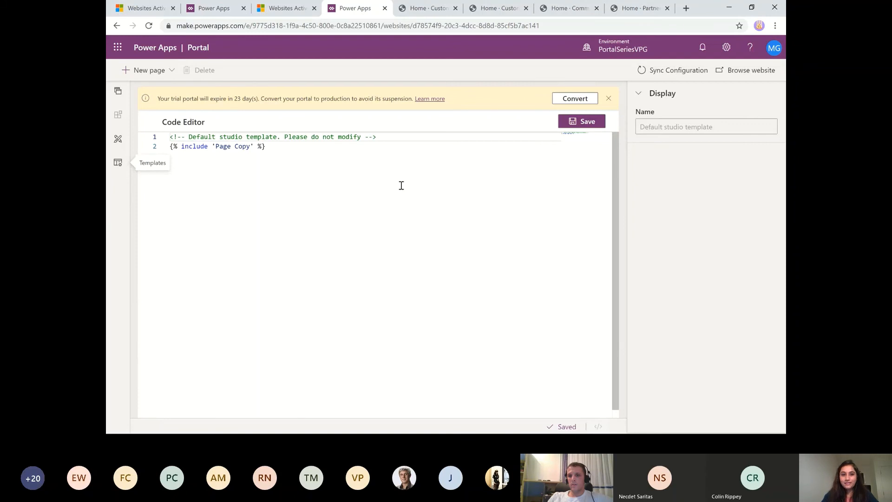
Switch to Portal Management and open the list of active web pages.
left_click(284, 8)
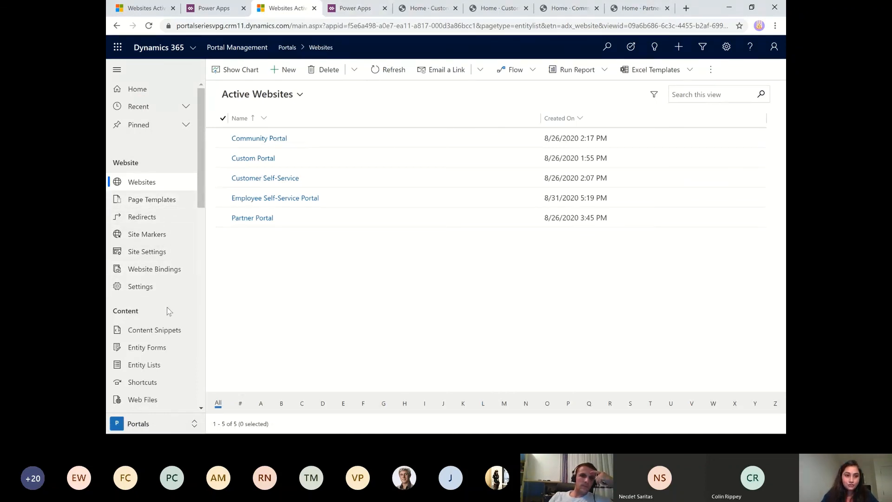
scroll(168, 311, "down", 8)
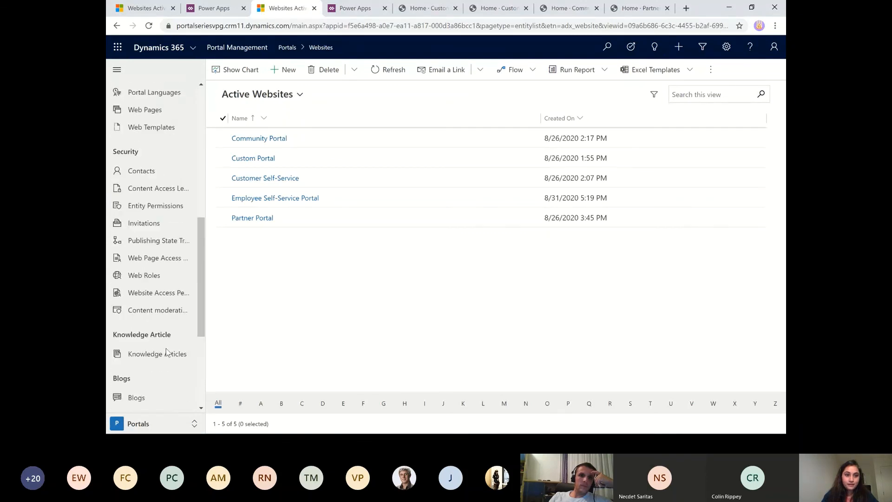
scroll(167, 352, "up", 1)
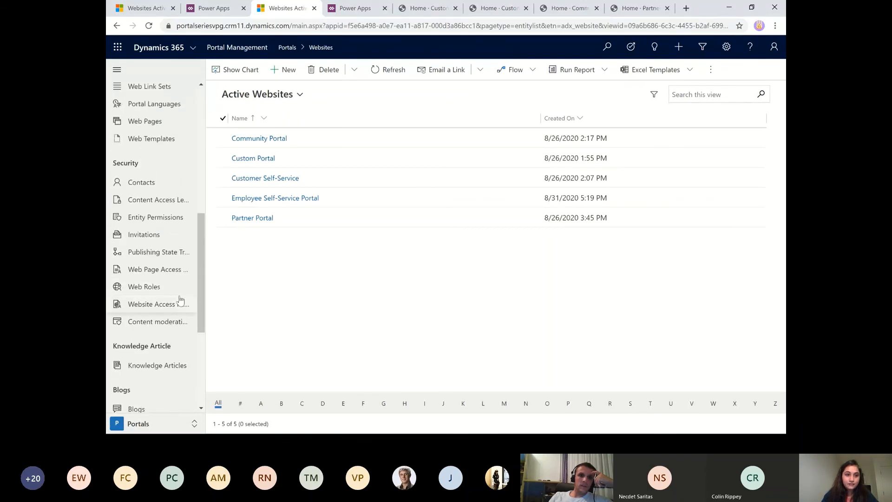
scroll(177, 298, "up", 3)
left_click(156, 174)
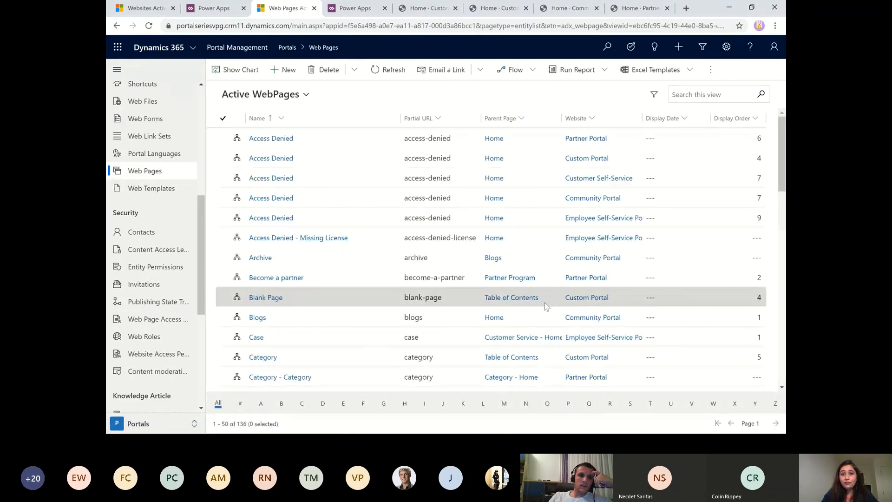
Filter the active web pages to those whose website equals Customer Self-Service, and look through the filtered list.
left_click(590, 118)
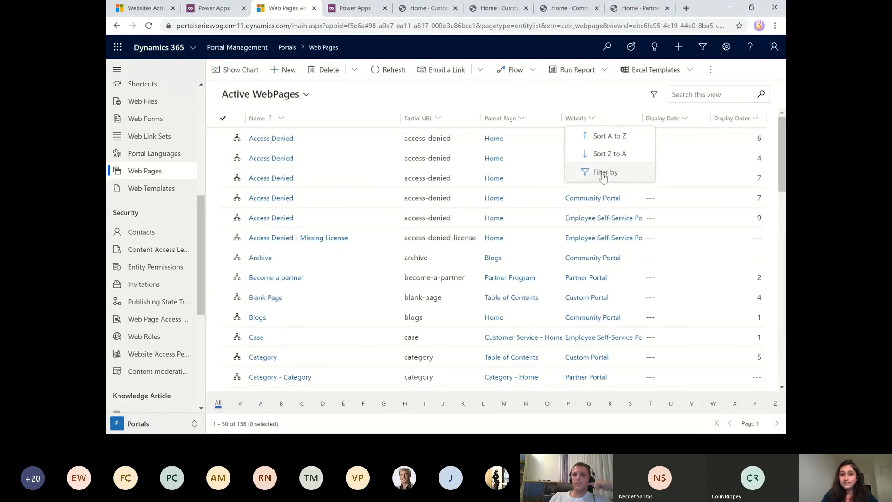
left_click(604, 172)
left_click(628, 192)
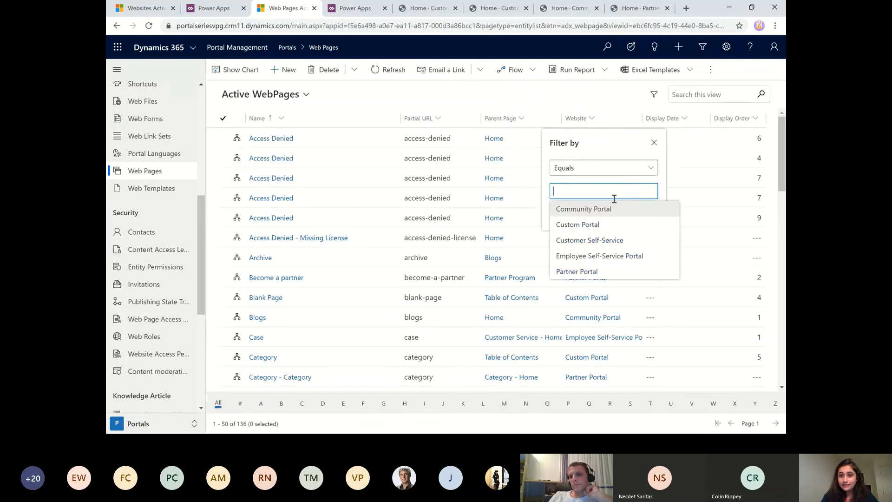
left_click(593, 240)
left_click(591, 227)
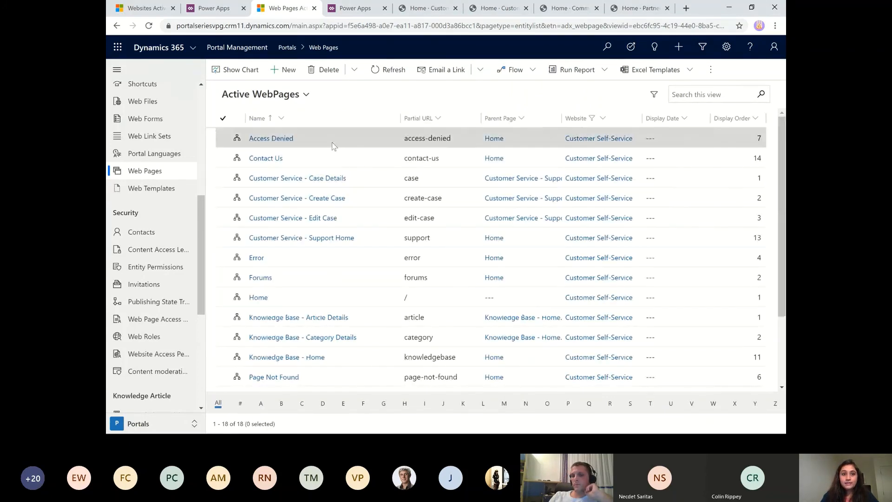
scroll(554, 316, "down", 3)
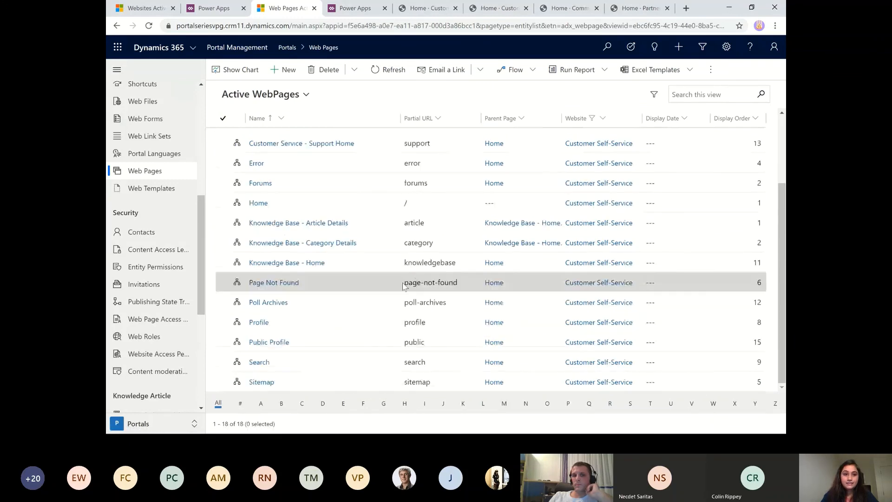
Open the Customer Self-Service Home web page, check its form selector, and show its Localized Content section.
left_click(352, 195)
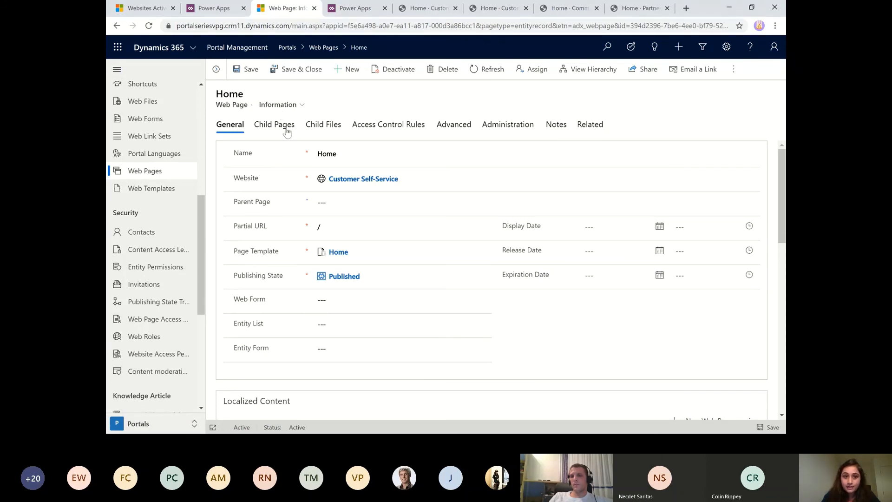
left_click(287, 105)
left_click(395, 104)
scroll(418, 302, "down", 3)
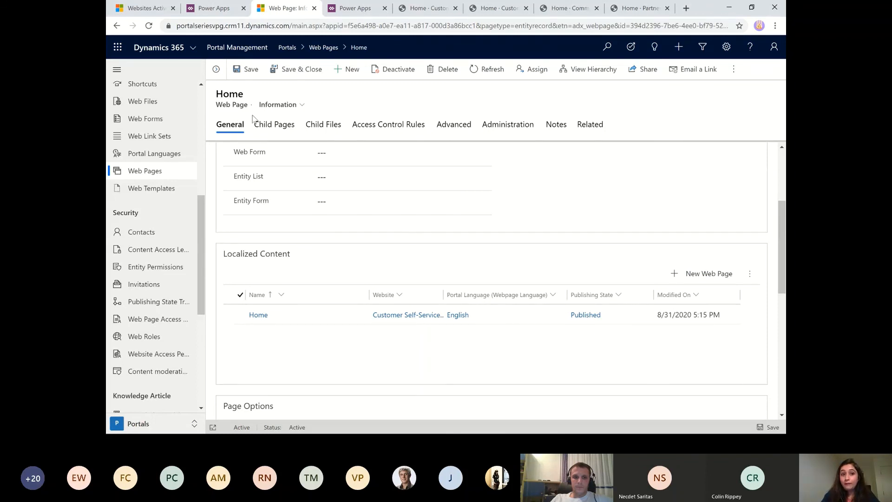
Open the English localized Home page and view its Copy (HTML) content, comparing it with the template code in the portal studio.
double_click(351, 320)
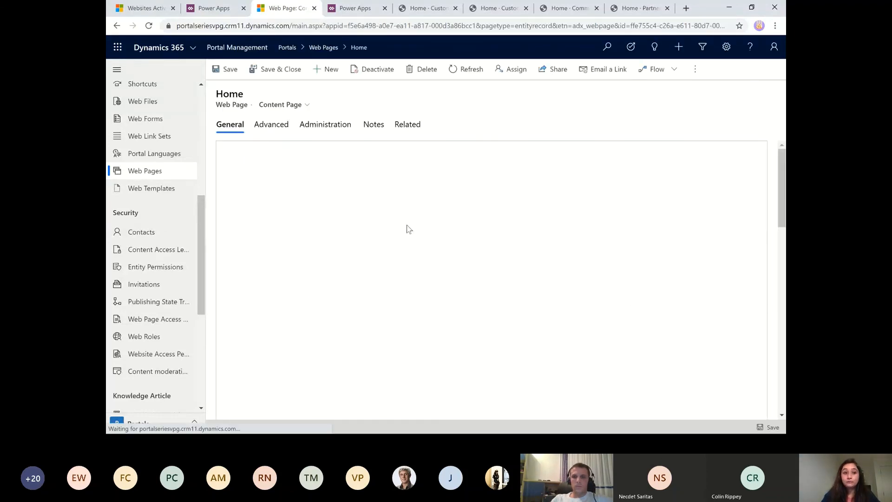
scroll(455, 291, "down", 6)
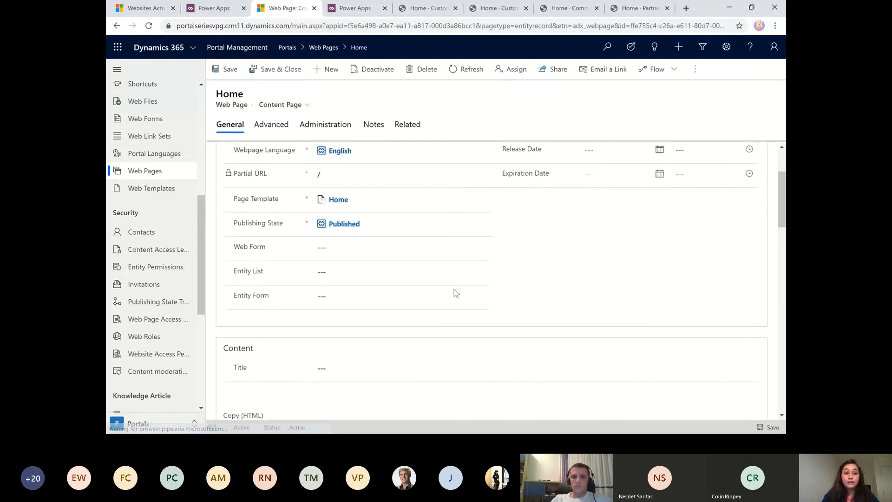
scroll(354, 260, "down", 1)
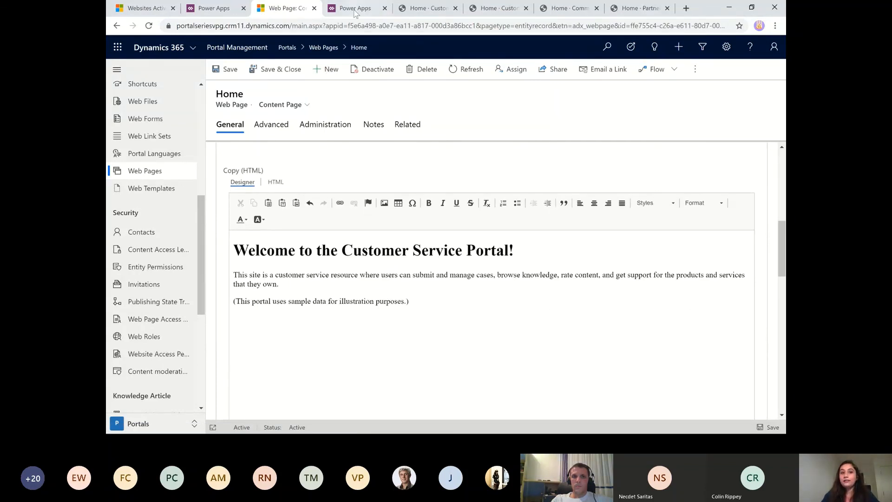
left_click(353, 9)
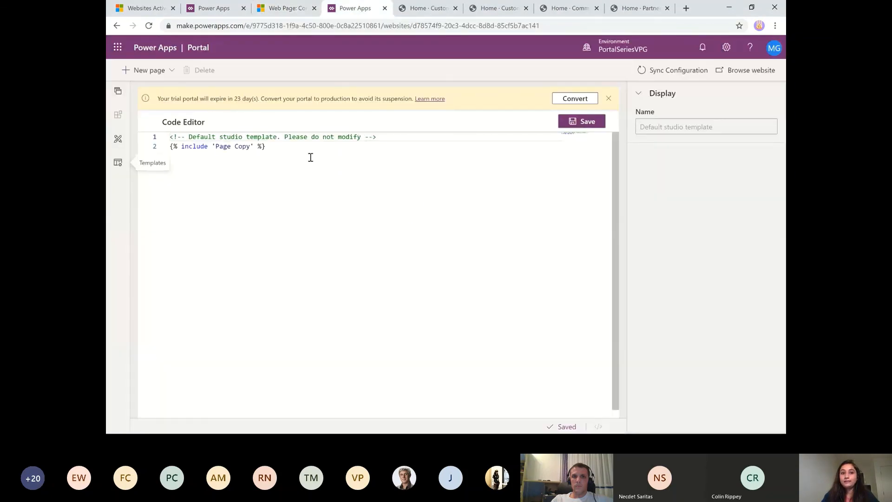
left_click(286, 8)
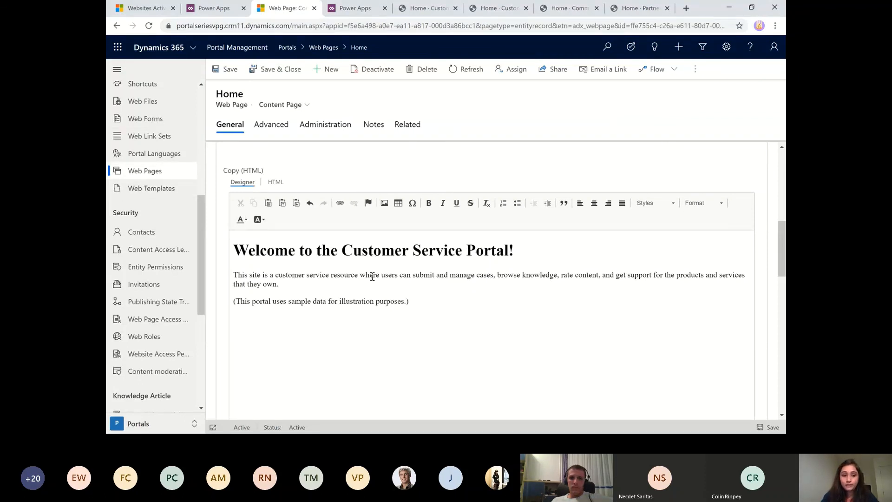
Highlight all the welcome text in the localized Home page's Copy (HTML) designer.
left_click_drag(241, 250, 511, 318)
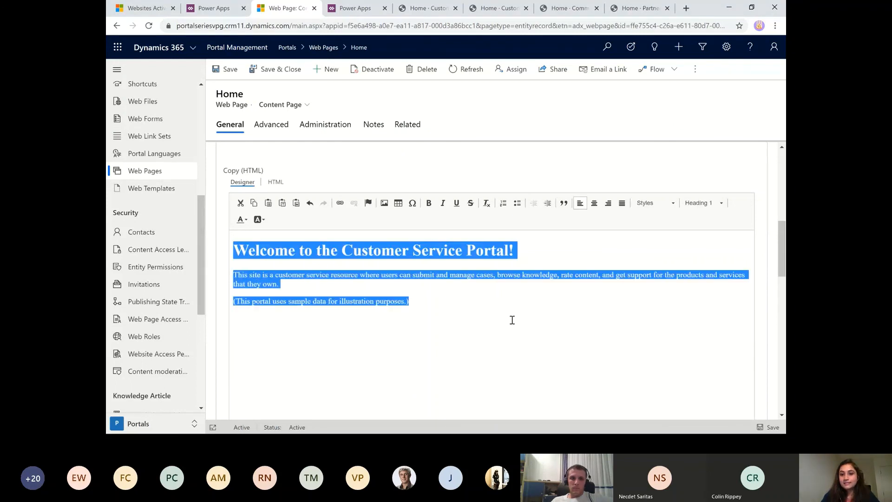
left_click(528, 332)
key("ctrl+a")
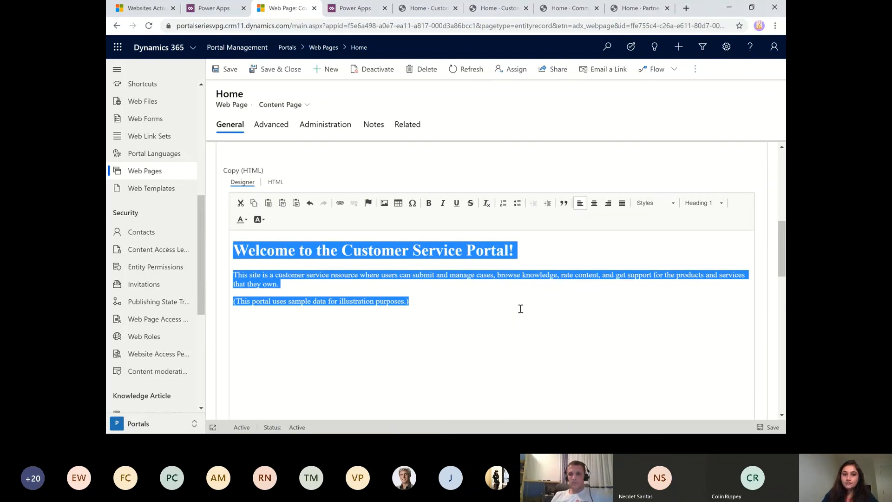
Open the Home page template assigned to the localized page and check which options its Type field offers.
scroll(523, 325, "up", 3)
scroll(531, 335, "up", 4)
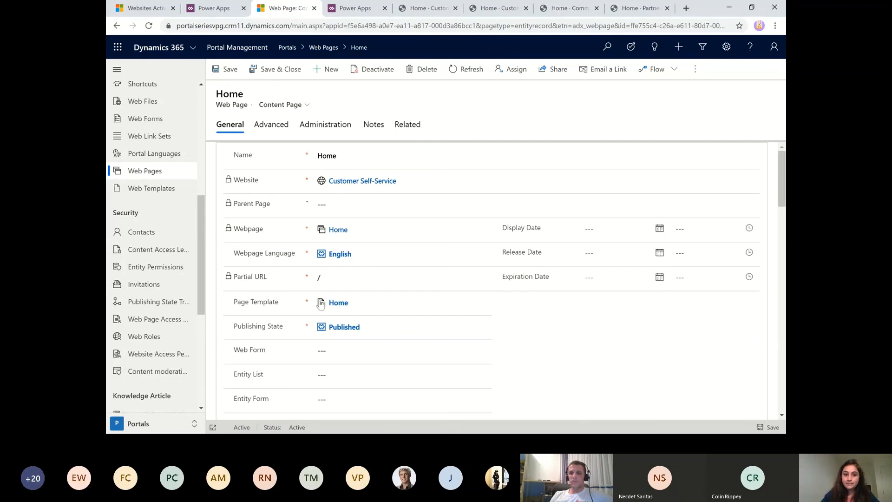
left_click(336, 302)
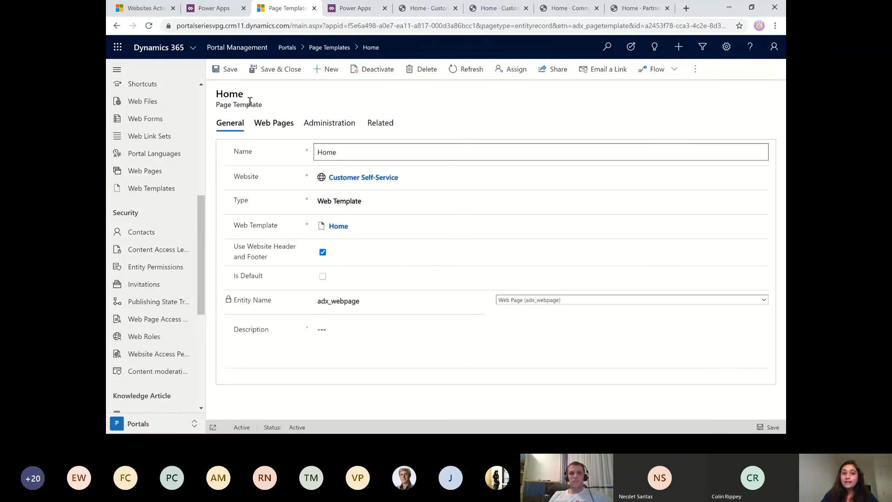
left_click_drag(216, 105, 273, 110)
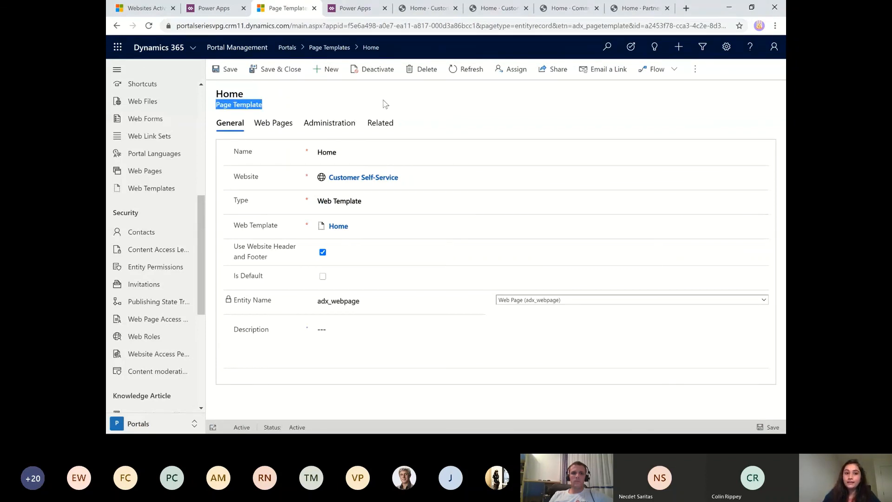
left_click(348, 201)
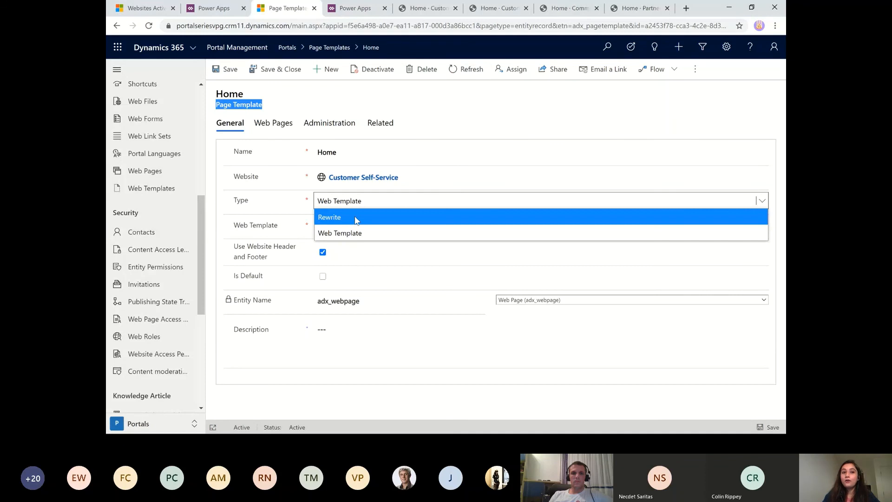
left_click(448, 114)
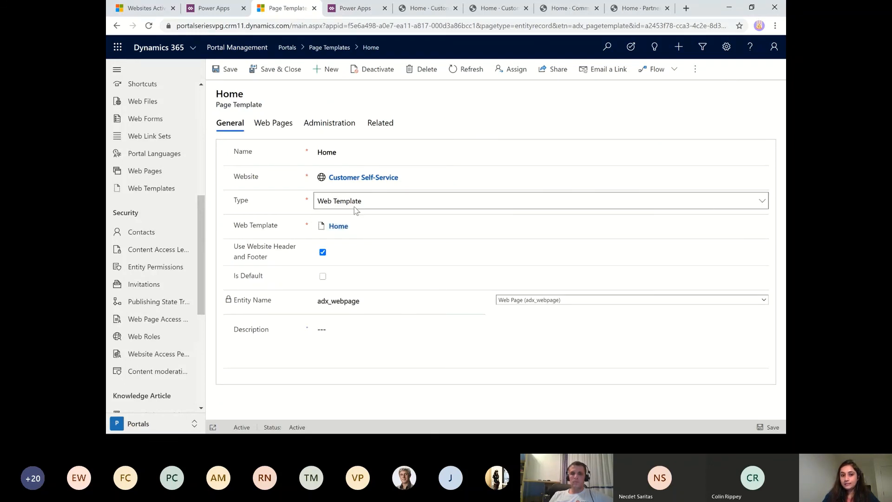
Open the Home web template used by the page template and examine its source code.
left_click(338, 225)
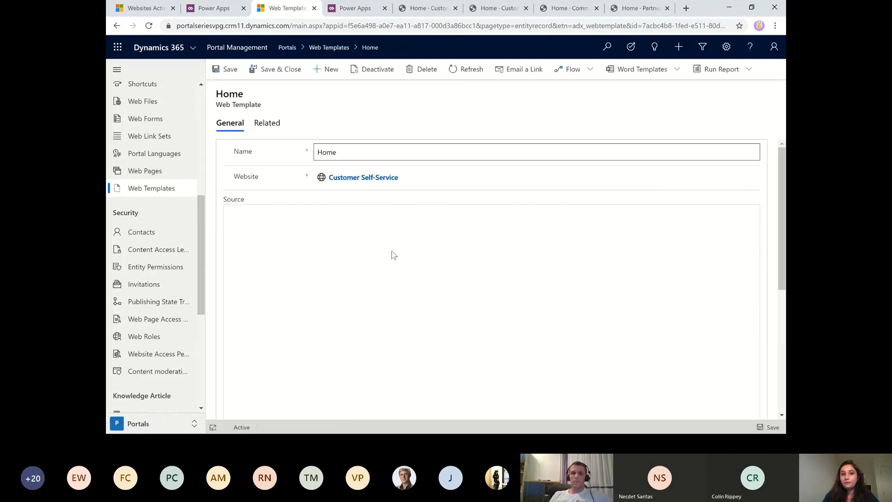
left_click_drag(302, 228, 465, 363)
scroll(504, 338, "down", 6)
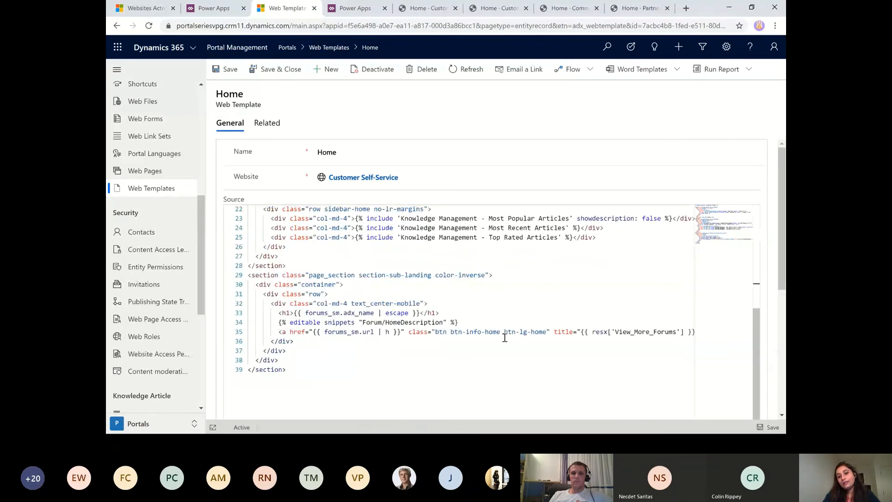
scroll(505, 338, "down", 2)
scroll(467, 293, "up", 4)
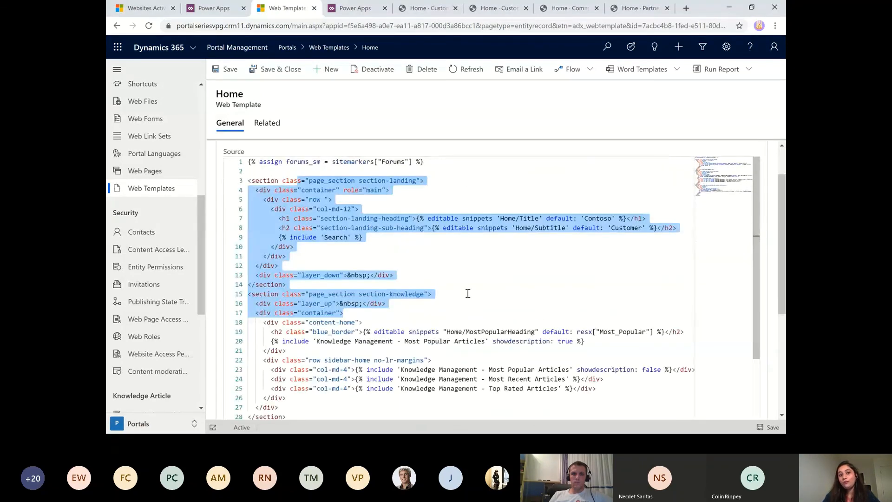
scroll(488, 300, "up", 2)
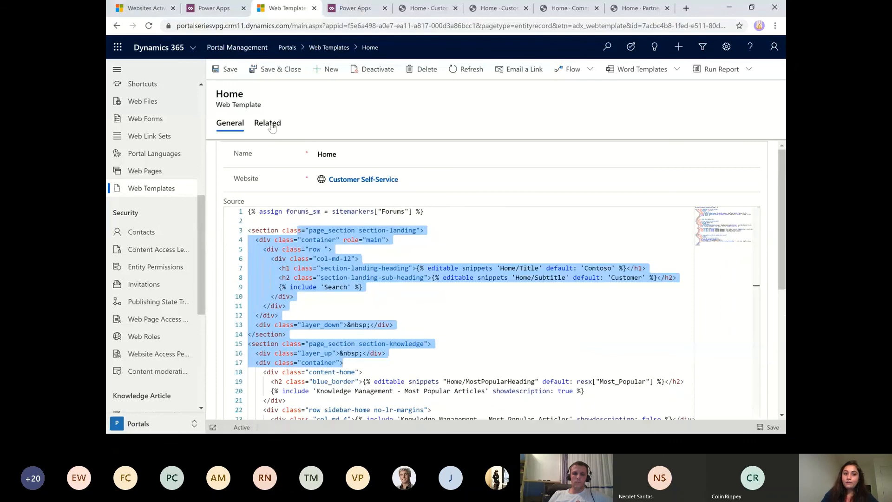
Show the Home web template's related ads in the Active Ads view, and return to its general details.
left_click(268, 123)
left_click(300, 191)
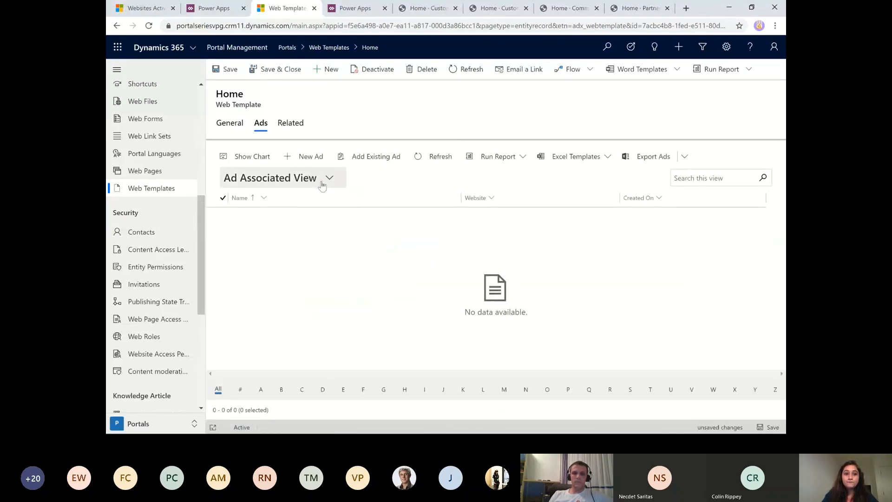
left_click(321, 185)
left_click(270, 229)
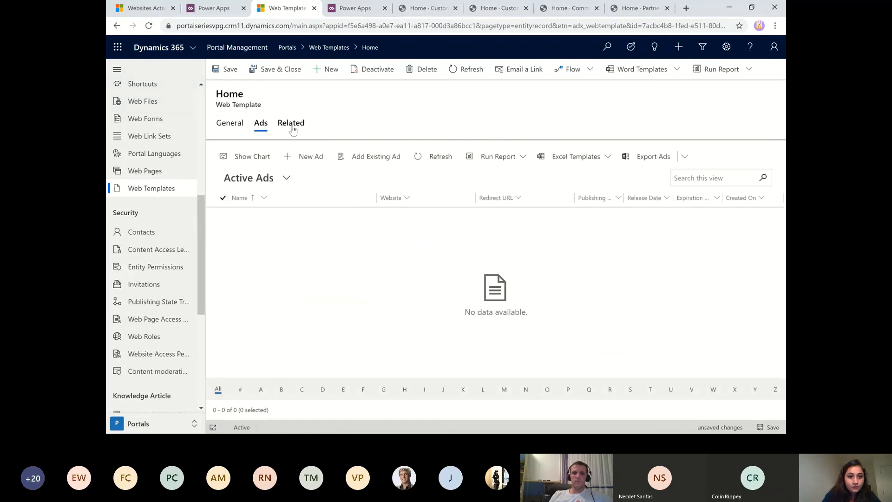
left_click(229, 125)
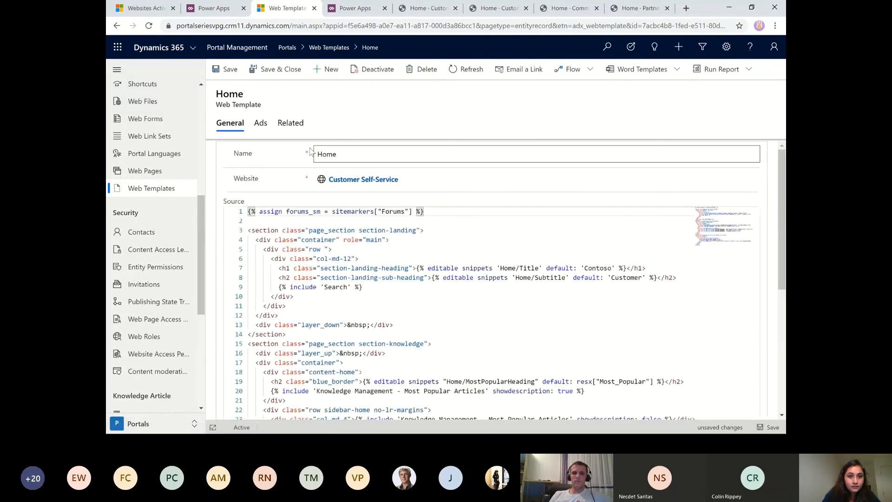
Open the Home page template from the web template's related page templates, and list the web pages related to it.
left_click(290, 123)
left_click(321, 218)
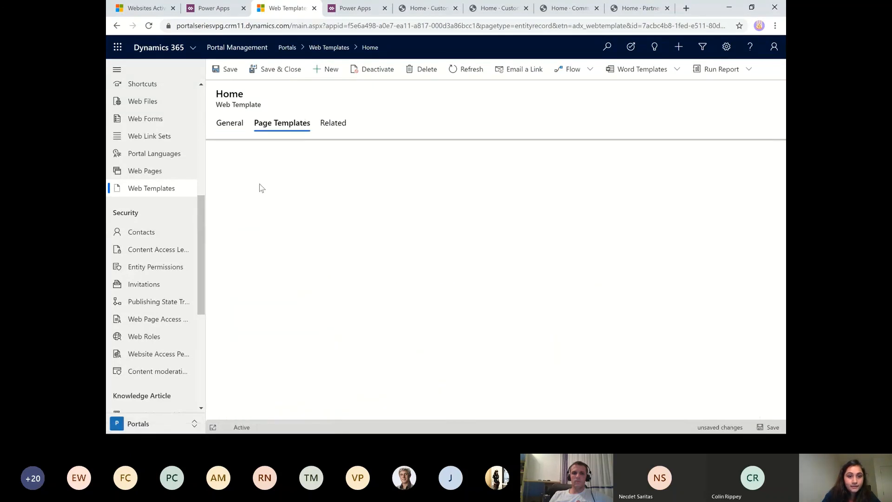
double_click(295, 218)
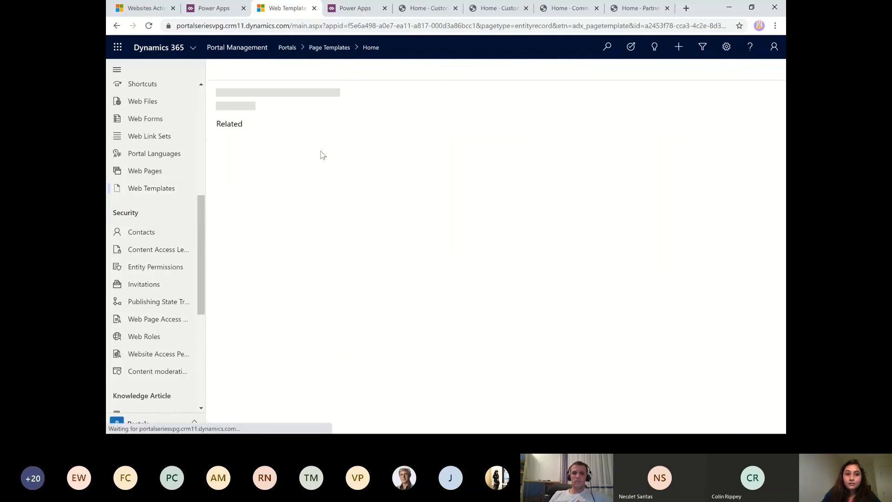
left_click(380, 123)
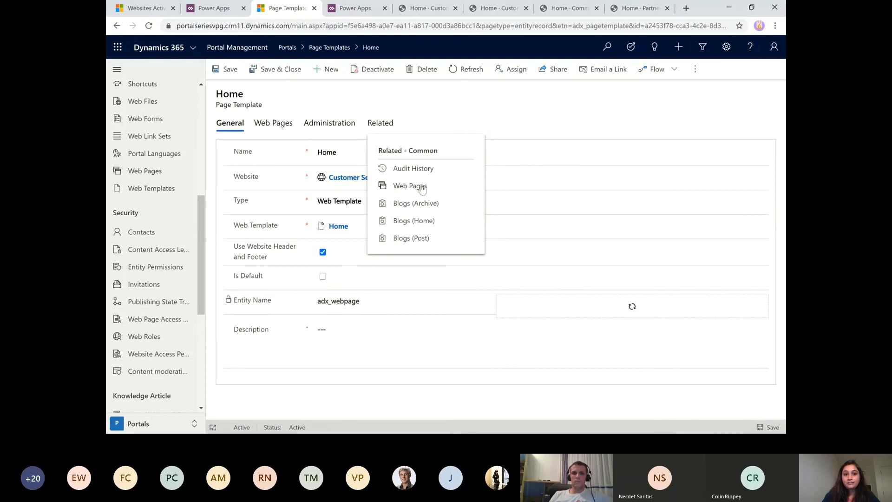
left_click(401, 186)
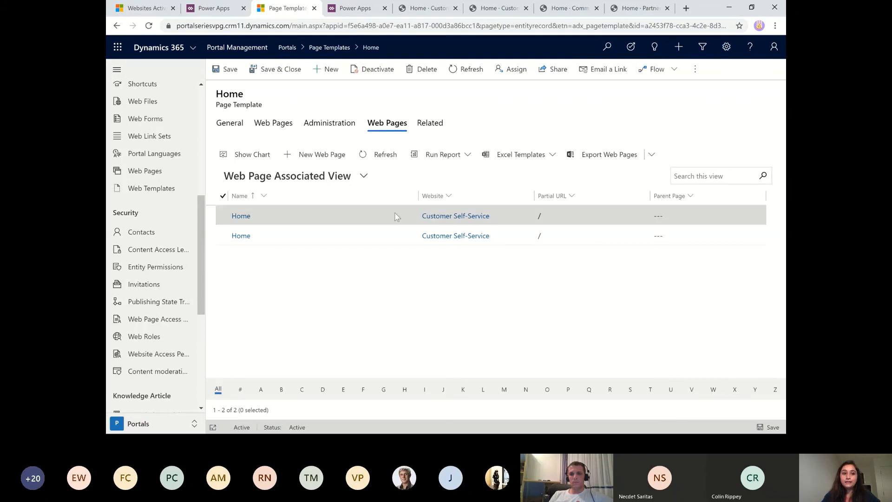
Open the list of active entity forms in Portal Management.
scroll(175, 235, "up", 3)
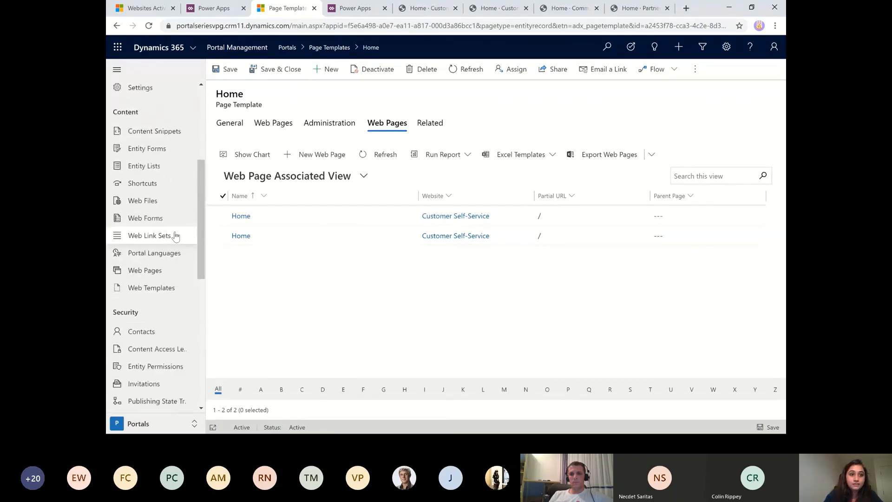
left_click(147, 198)
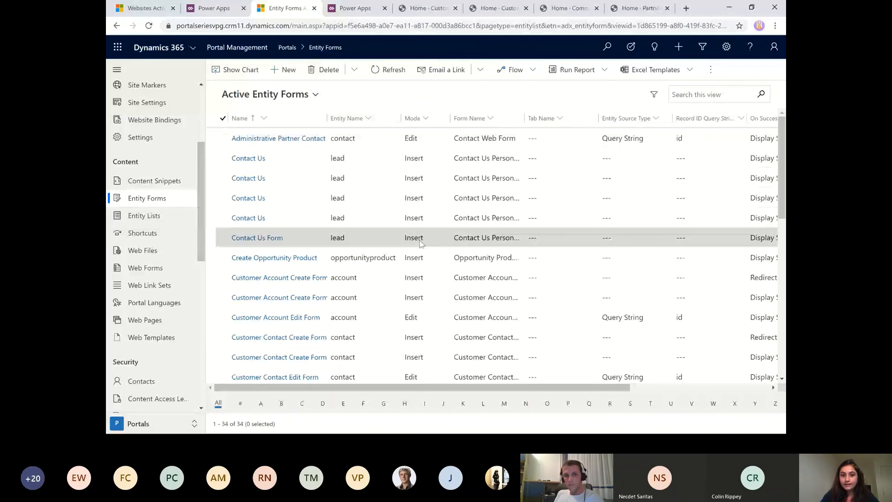
Open the first Contact Us entity form and view the available Mode options without changing the mode.
left_click(406, 161)
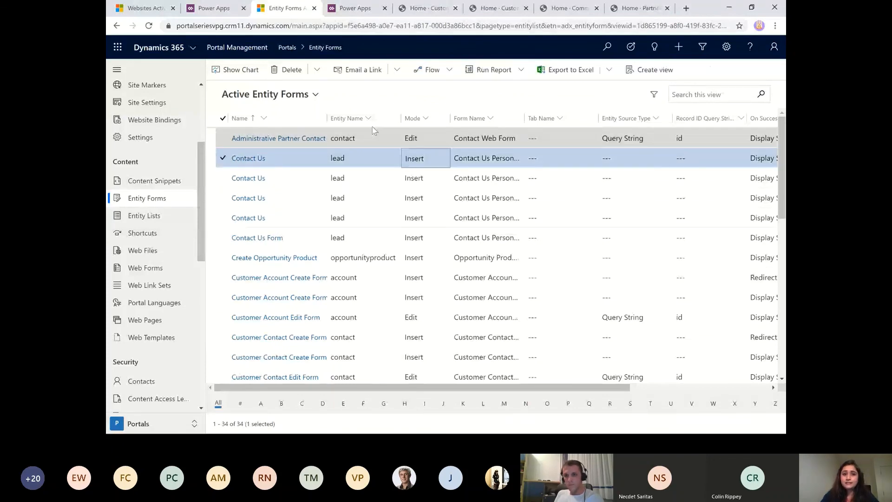
double_click(374, 163)
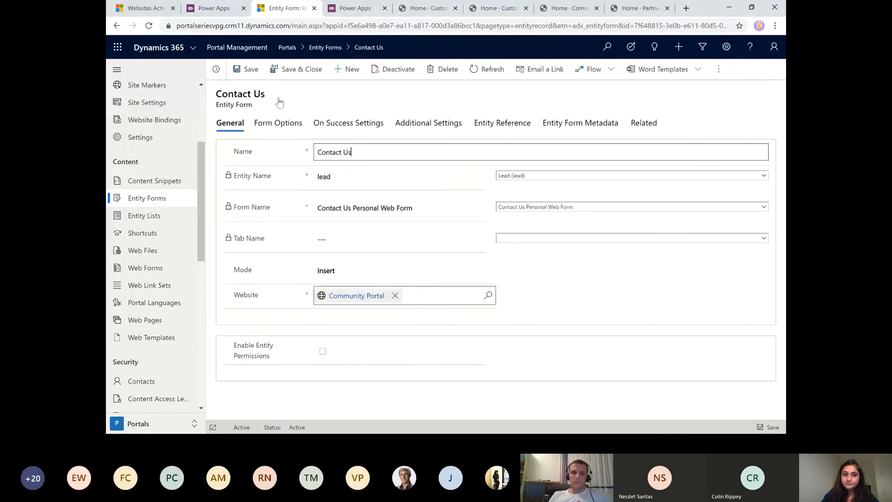
left_click_drag(216, 108, 260, 108)
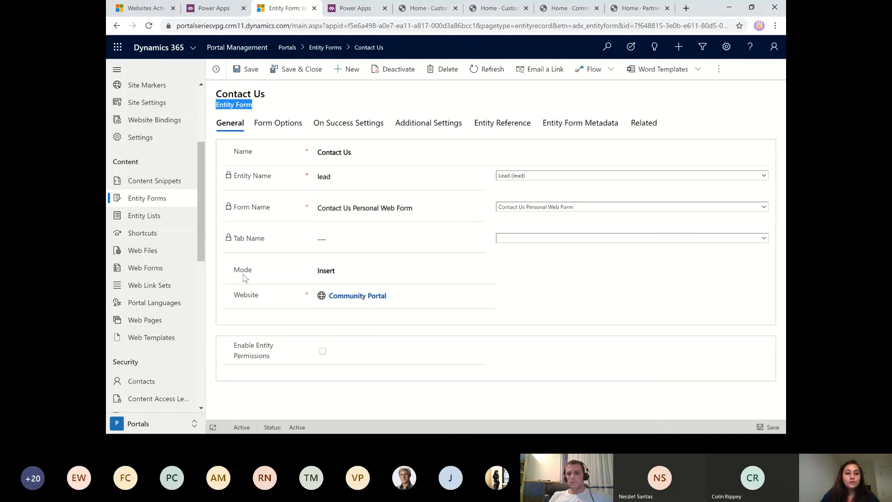
left_click(349, 272)
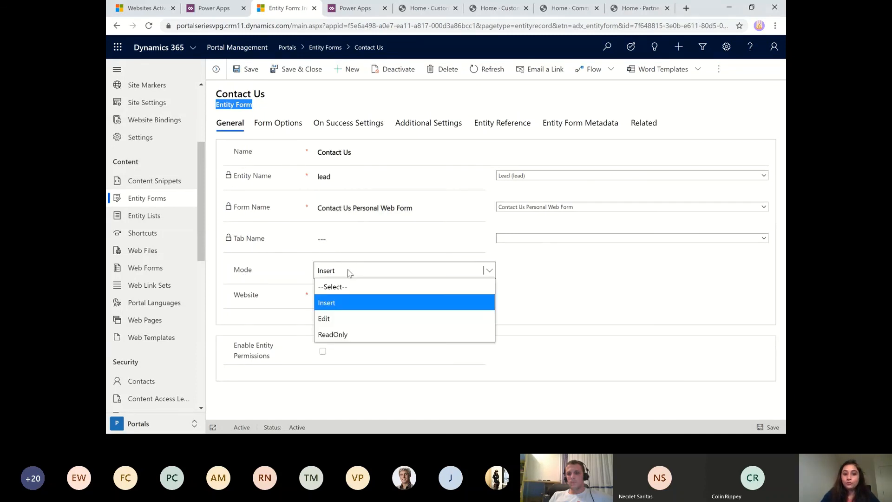
left_click(613, 281)
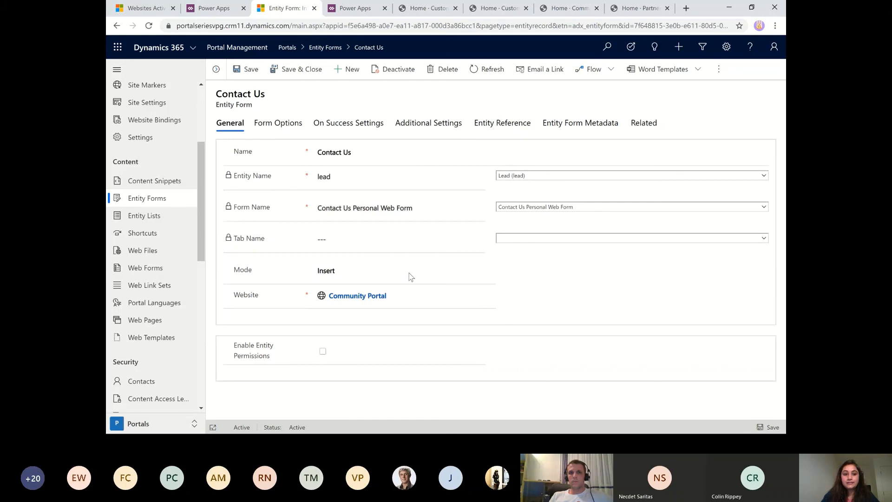
Review the Contact Us form's Form Options, On Success Settings, Additional Settings, Entity Reference and Entity Form Metadata sections.
left_click(288, 133)
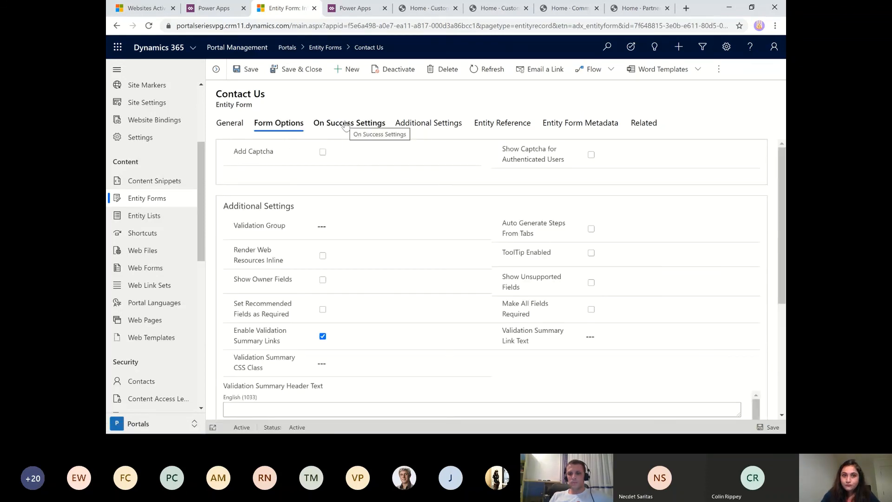
left_click(344, 125)
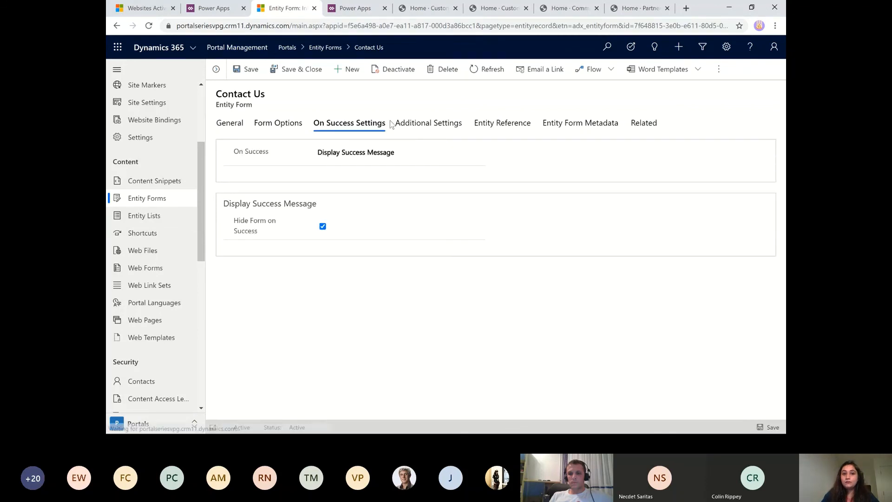
left_click(403, 123)
left_click(498, 128)
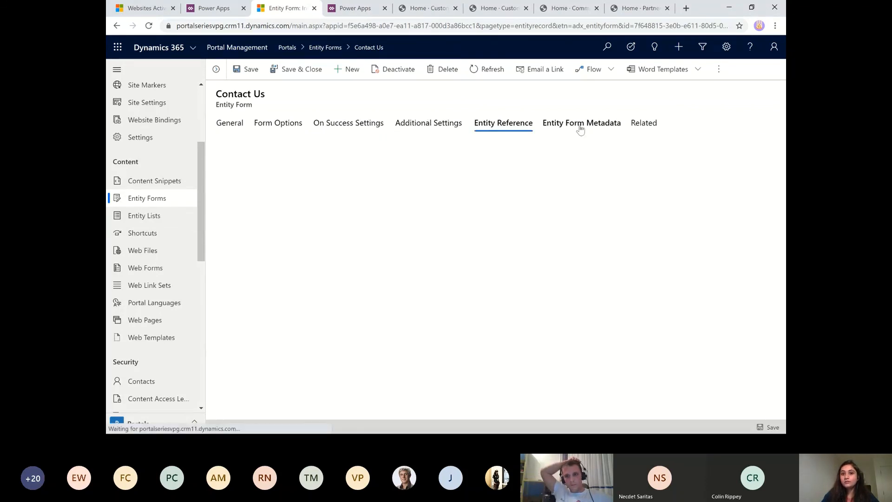
left_click(581, 127)
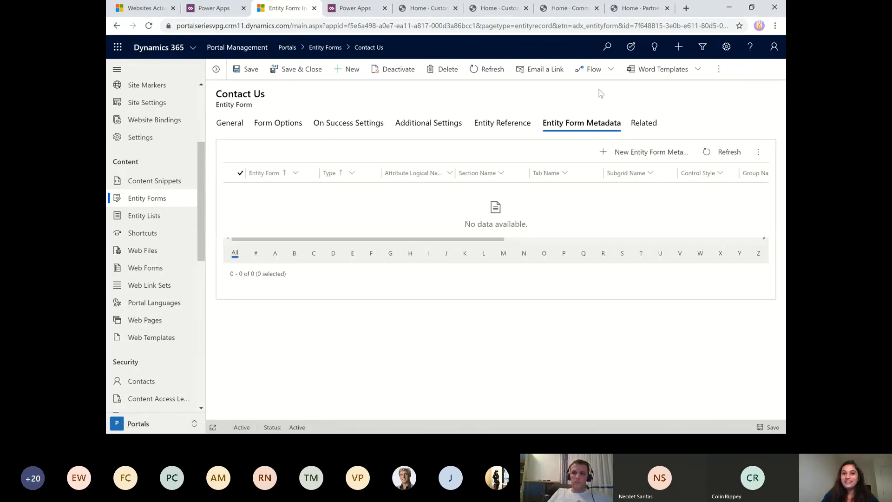
left_click(428, 124)
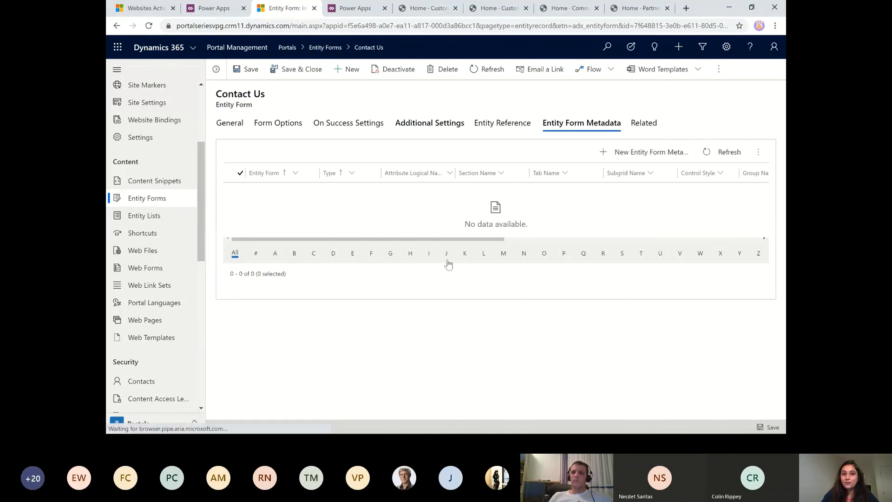
left_click(344, 124)
left_click(275, 125)
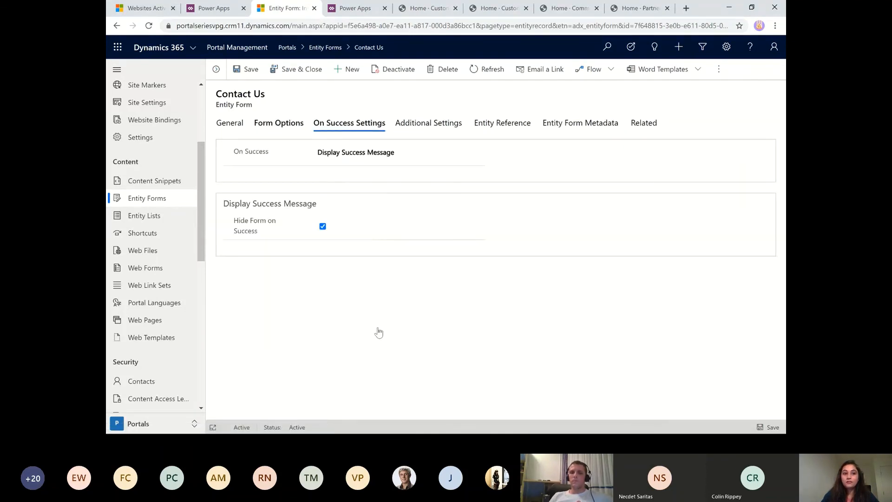
Open the Collaborative Opportunities entity list, review its Map View, Calendar View and OData Feed settings, and return to its general details.
left_click(153, 218)
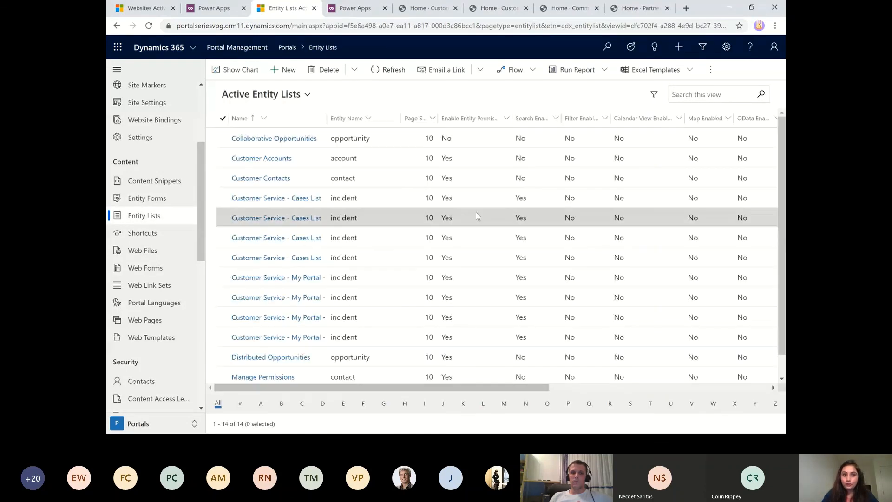
double_click(466, 143)
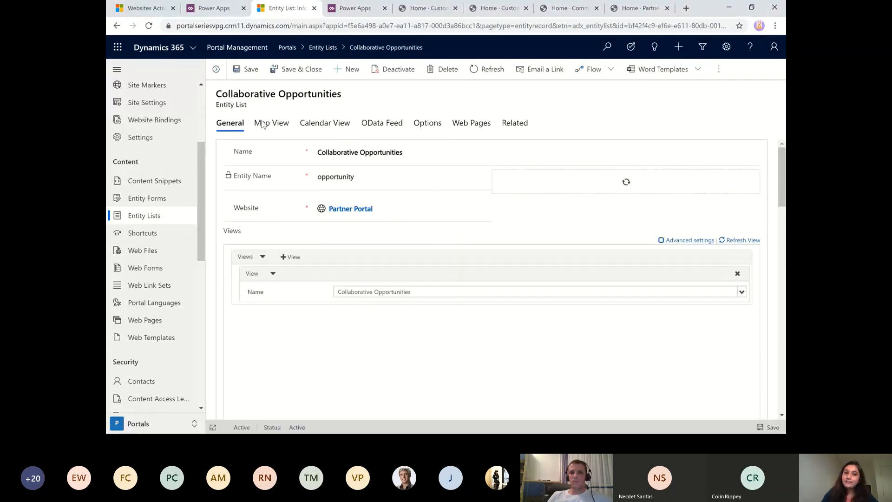
left_click(275, 124)
left_click(325, 123)
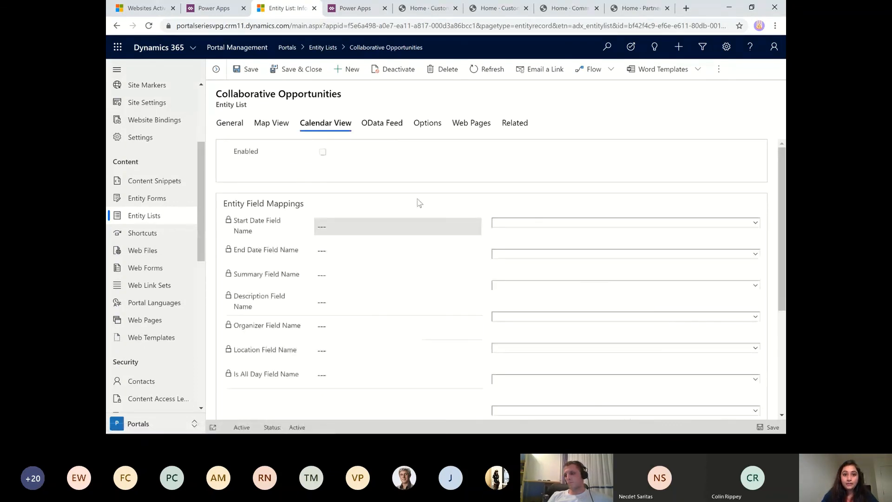
left_click(394, 126)
left_click(229, 124)
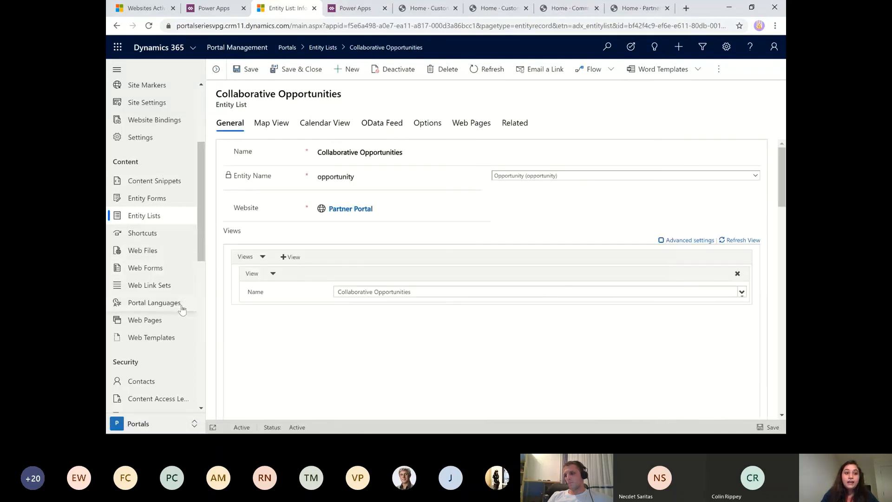
scroll(175, 357, "down", 4)
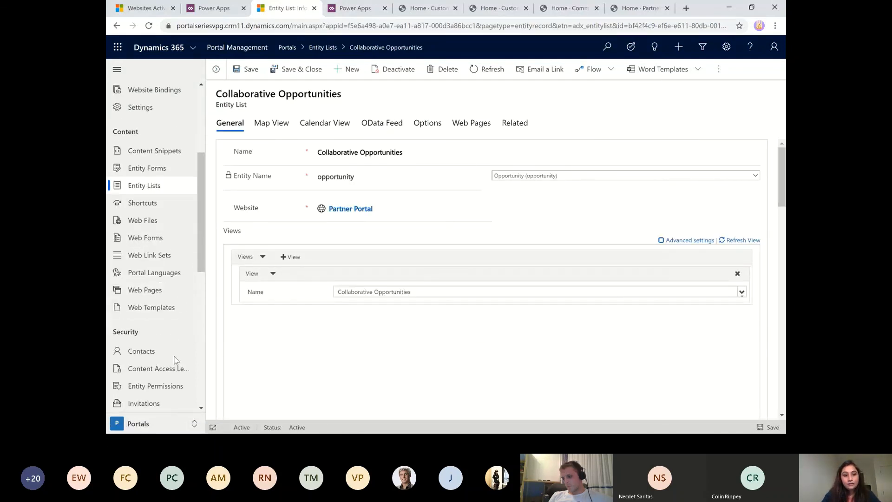
scroll(187, 353, "up", 4)
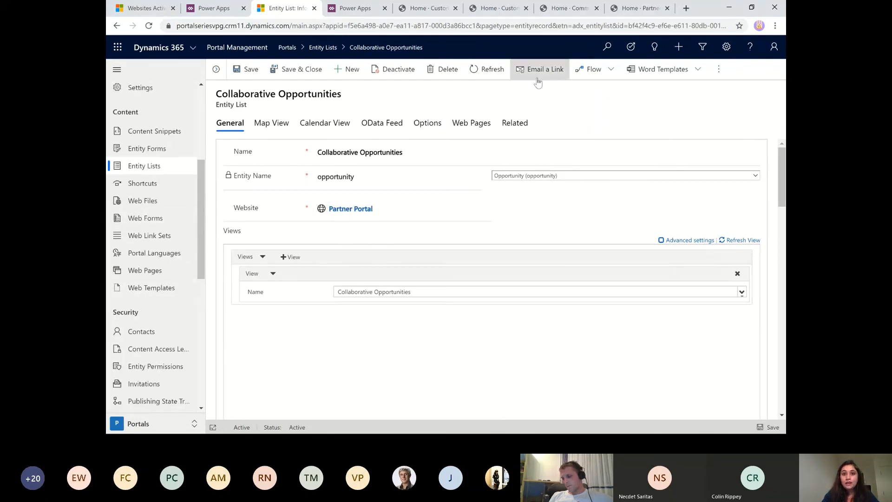
Show the Contoso Customer Self-Service portal home page, and switch to the slide presentation.
key("ctrl+Tab")
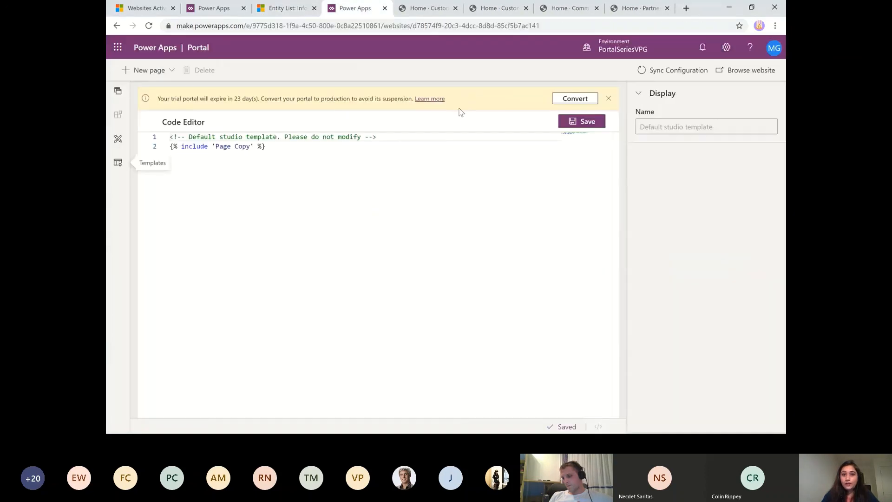
left_click(426, 8)
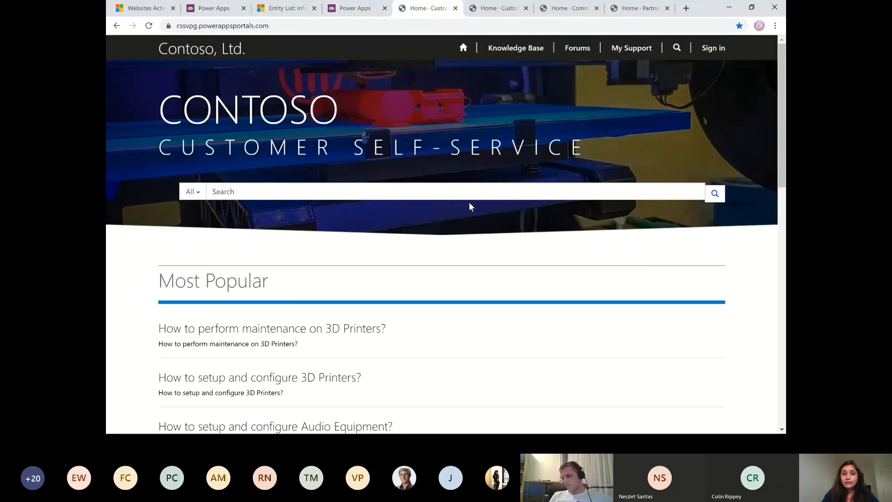
key("alt+Tab")
key("alt+Tab")
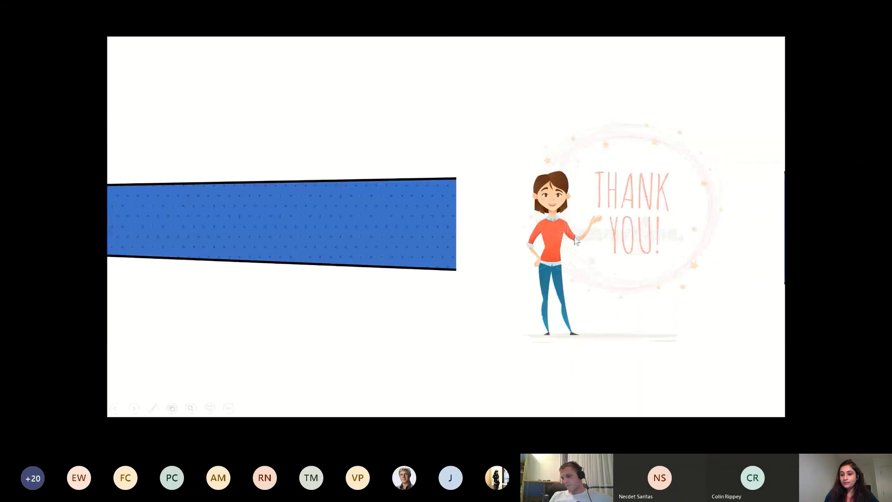